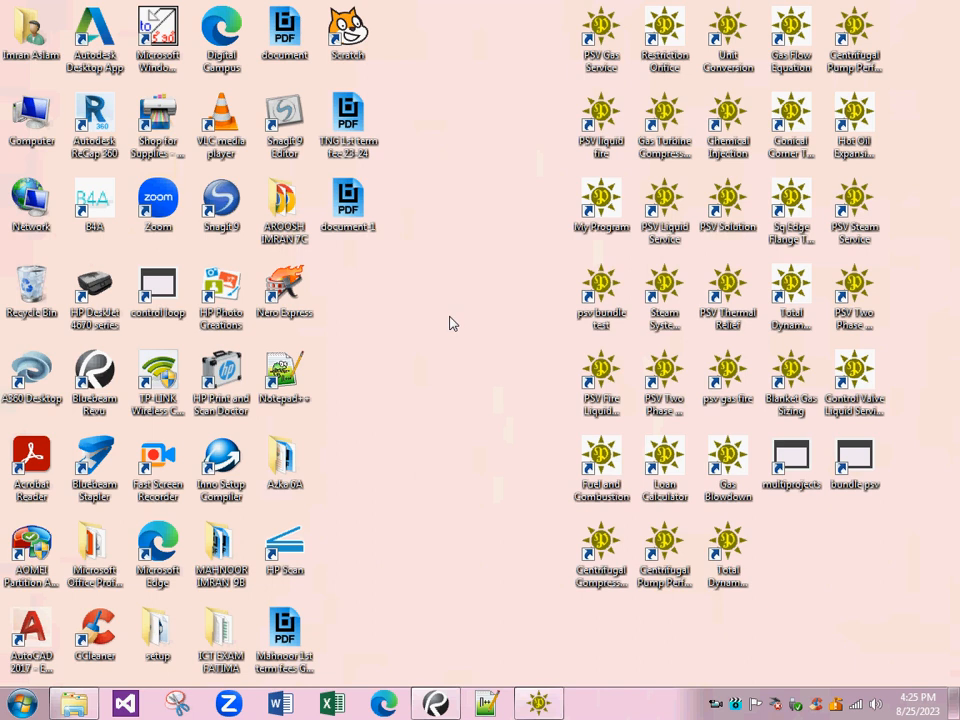
Step: Run the Total Dynamic Head of Pump Setup installer from the new setup folder with English as the setup language
{"action": "left_click", "coordinate": [76, 704]}
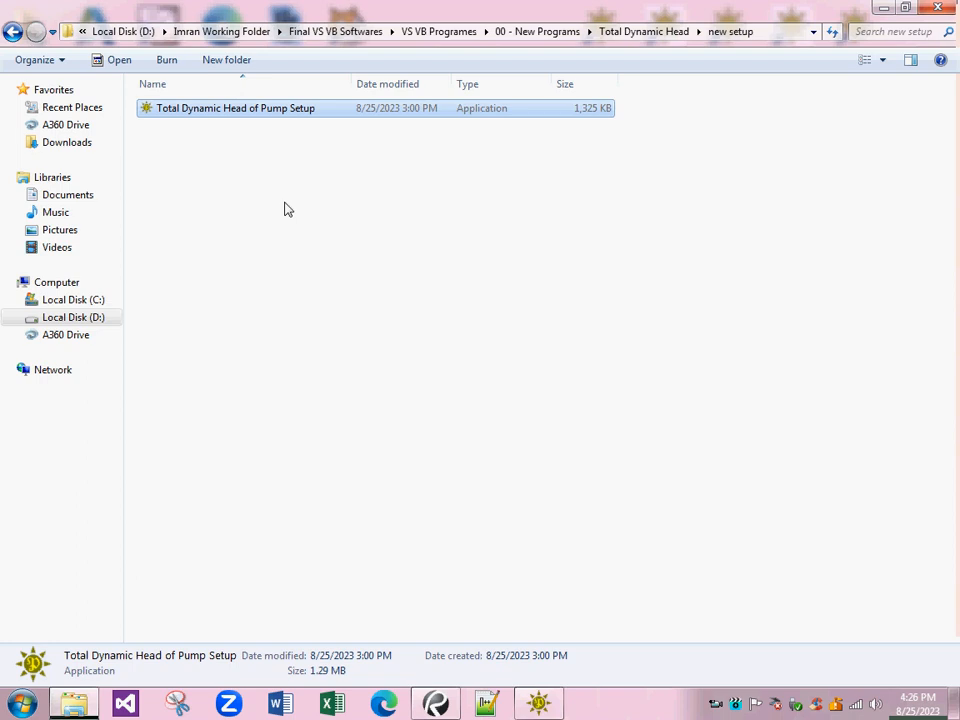
{"action": "double_click", "coordinate": [250, 115]}
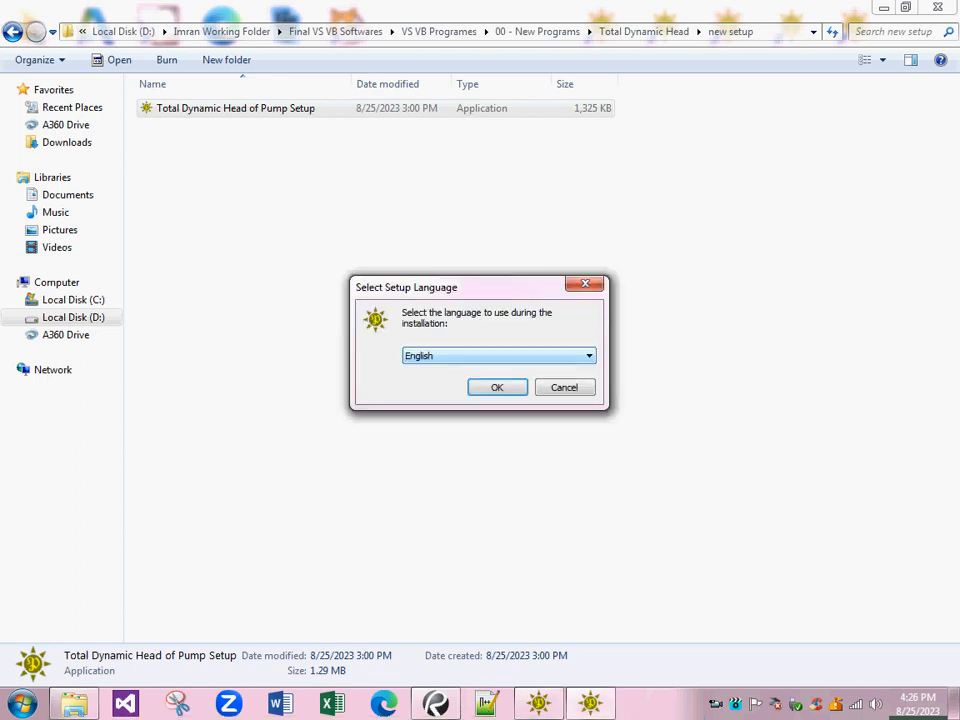
{"action": "left_click_drag", "start_coordinate": [480, 287], "coordinate": [452, 220]}
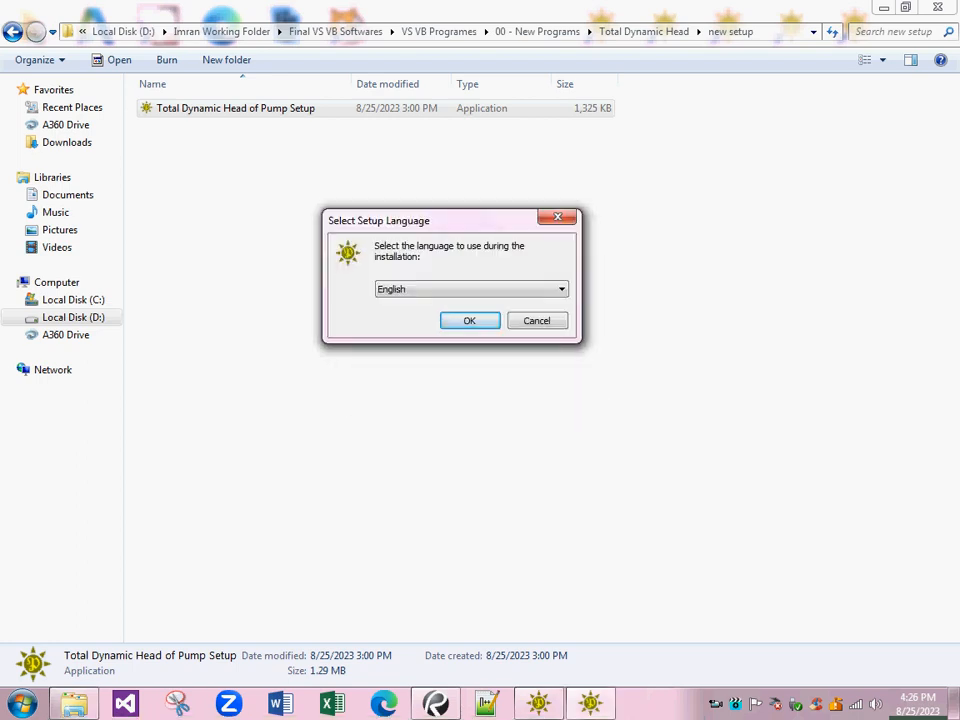
{"action": "left_click", "coordinate": [561, 289]}
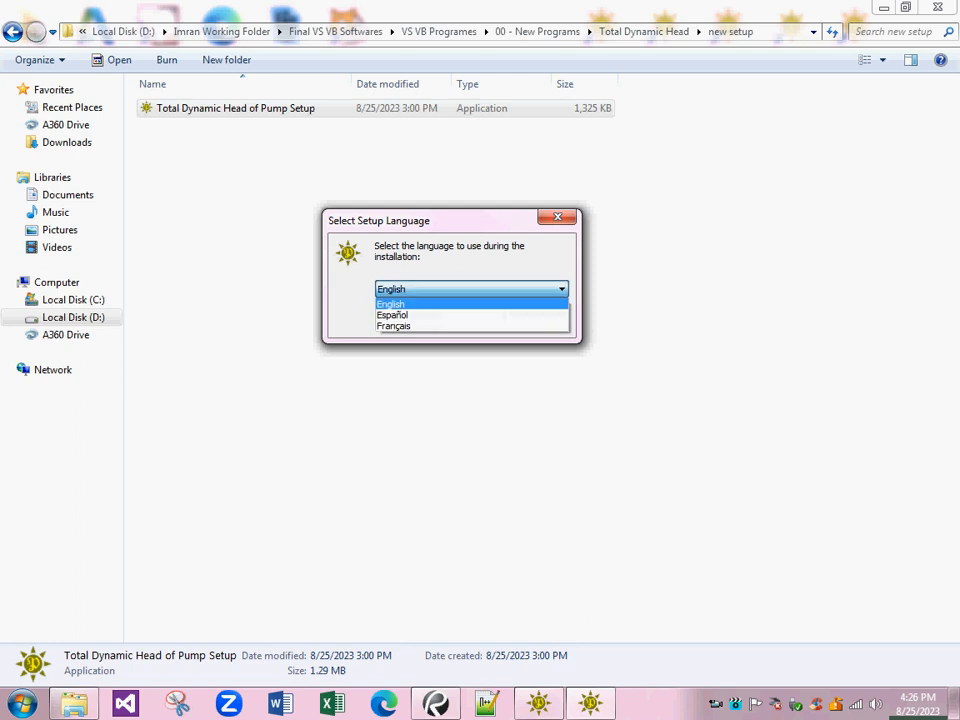
{"action": "left_click", "coordinate": [480, 304]}
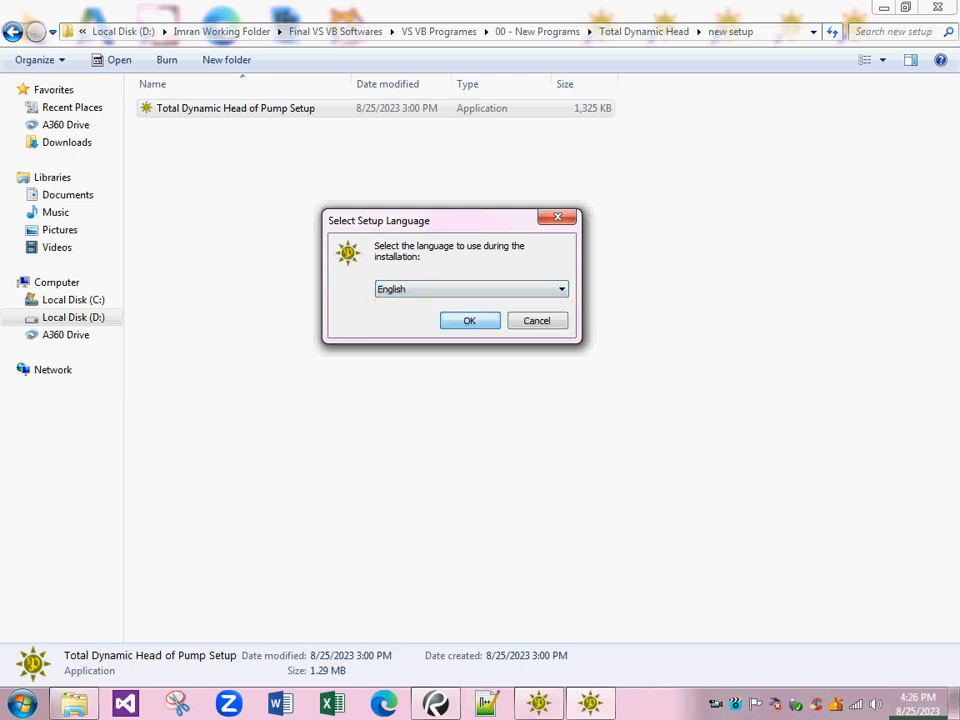
{"action": "left_click", "coordinate": [470, 320]}
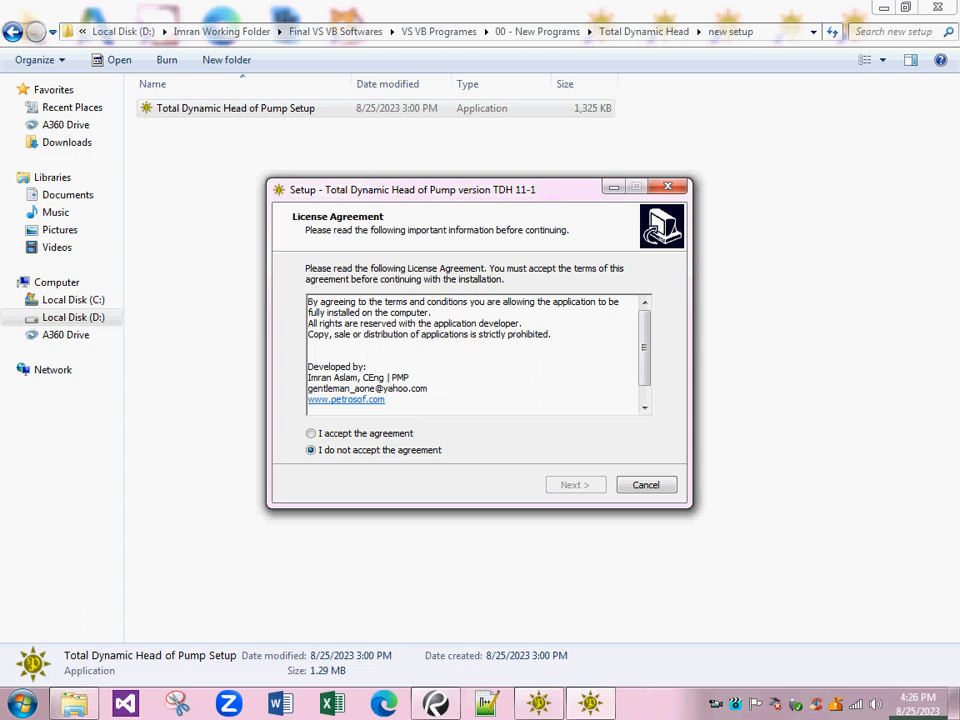
Step: Go through the setup pages, accepting the license agreement and keeping the desktop shortcut option, and exit setup before installing
{"action": "left_click", "coordinate": [312, 434]}
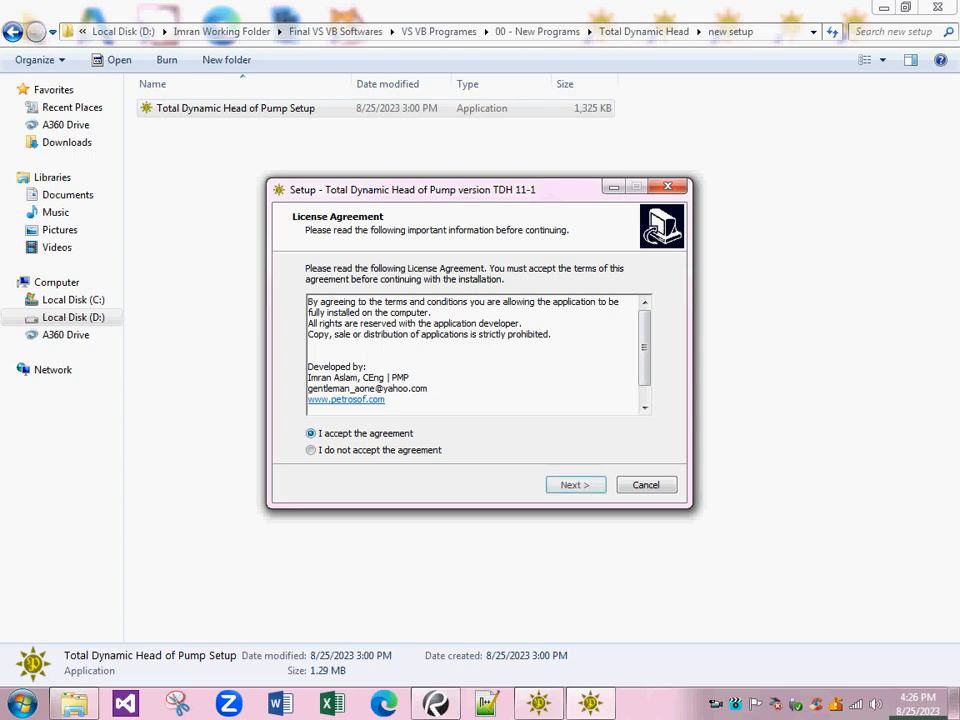
{"action": "key", "text": "Return"}
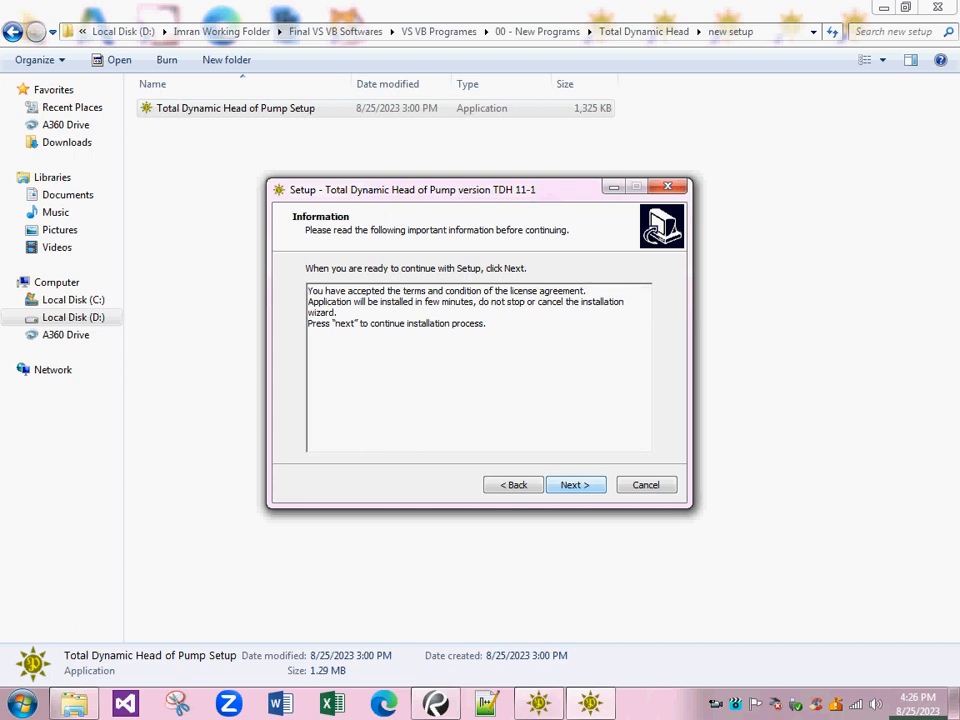
{"action": "key", "text": "Return"}
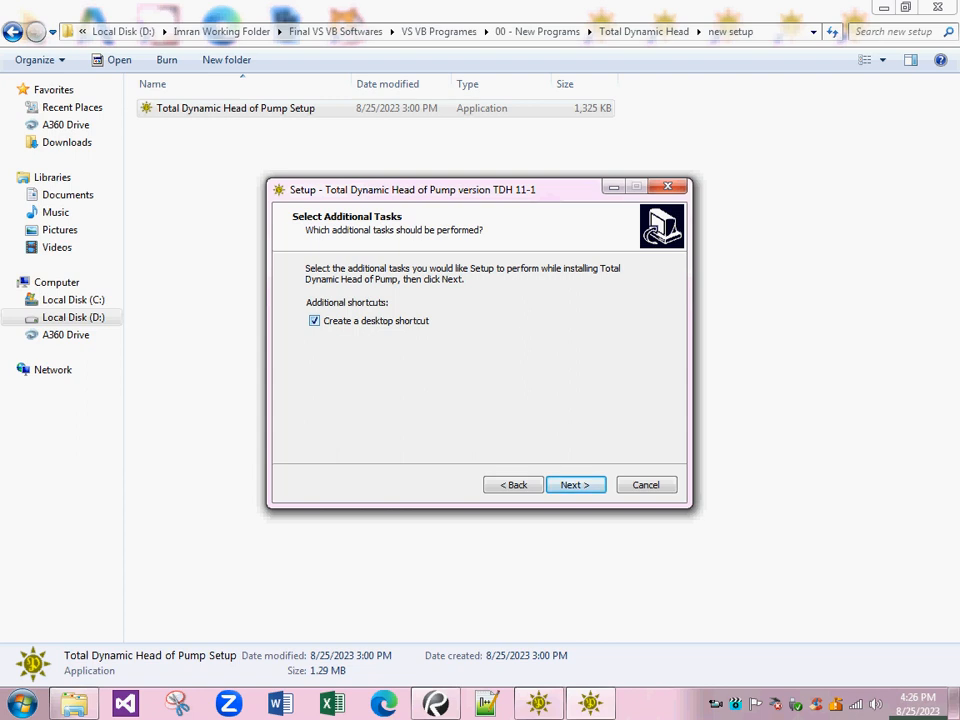
{"action": "key", "text": "Return"}
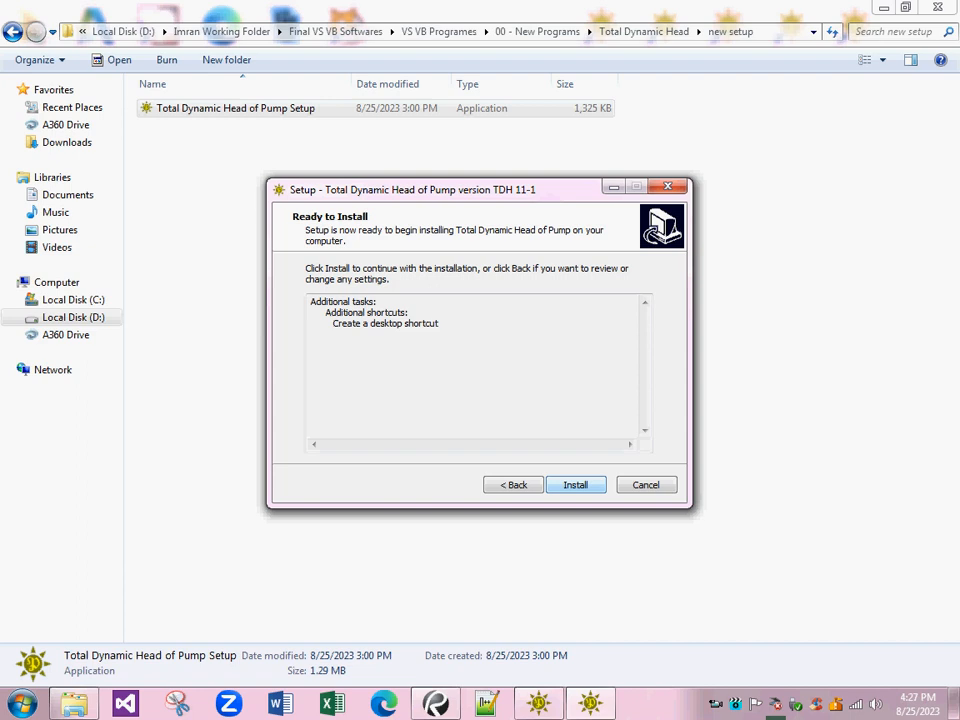
{"action": "left_click", "coordinate": [647, 485]}
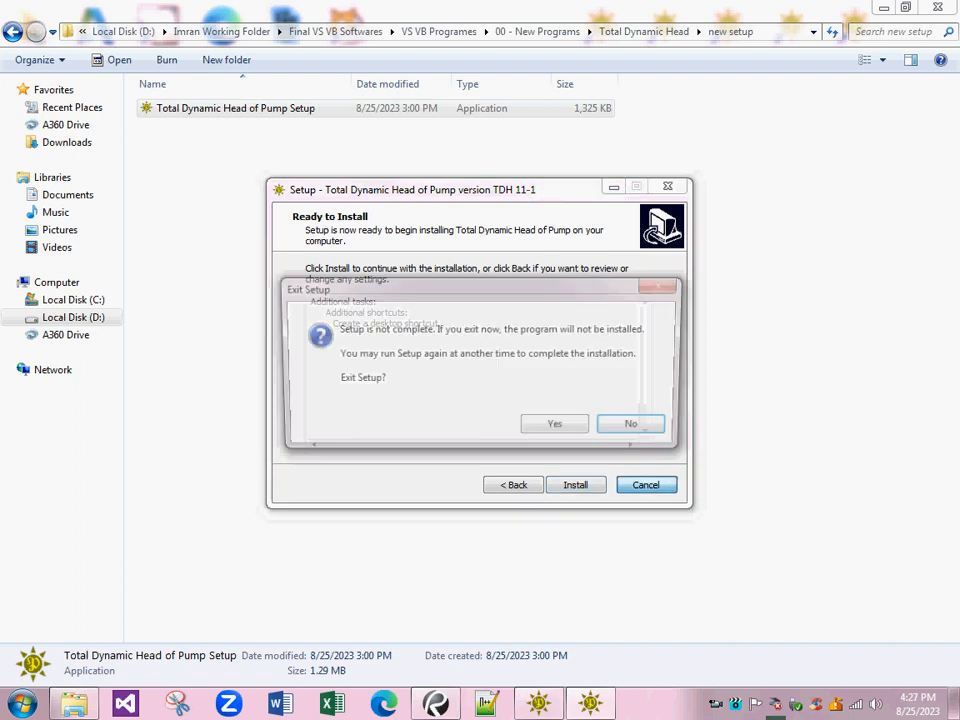
{"action": "left_click", "coordinate": [558, 427]}
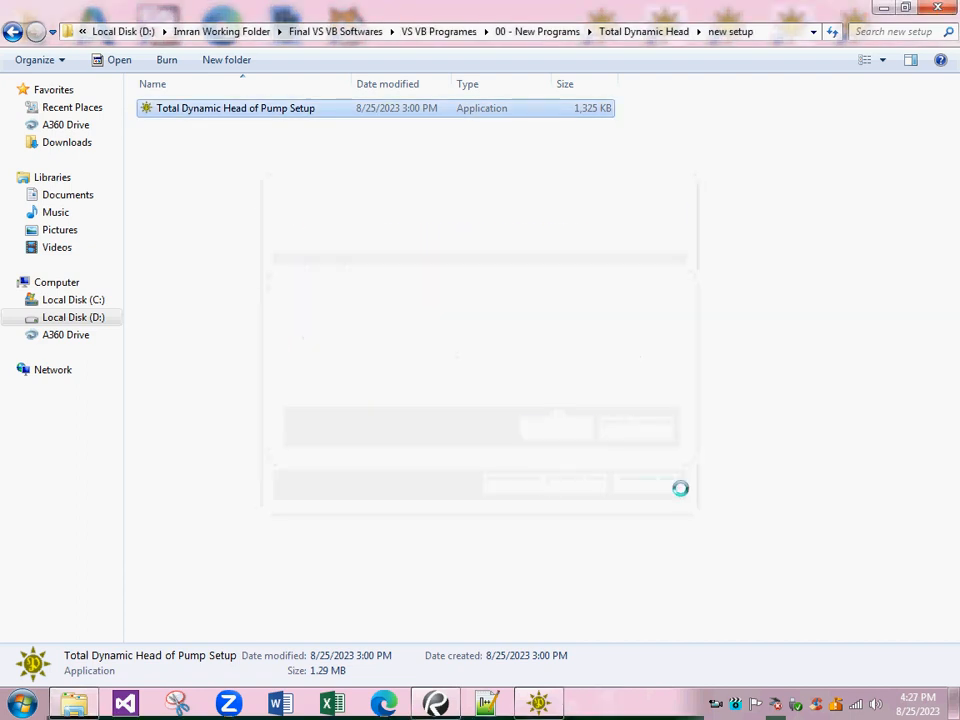
Step: Show the desktop and launch the Total Dynamic Head of Pump application from its shortcut
{"action": "left_click", "coordinate": [955, 706]}
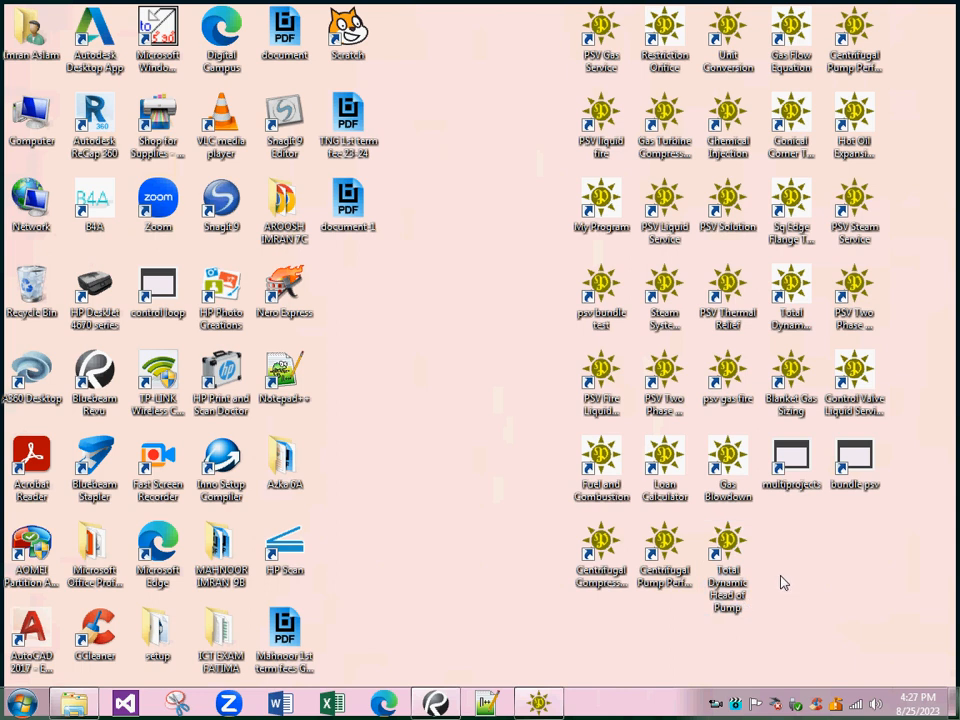
{"action": "left_click", "coordinate": [730, 568]}
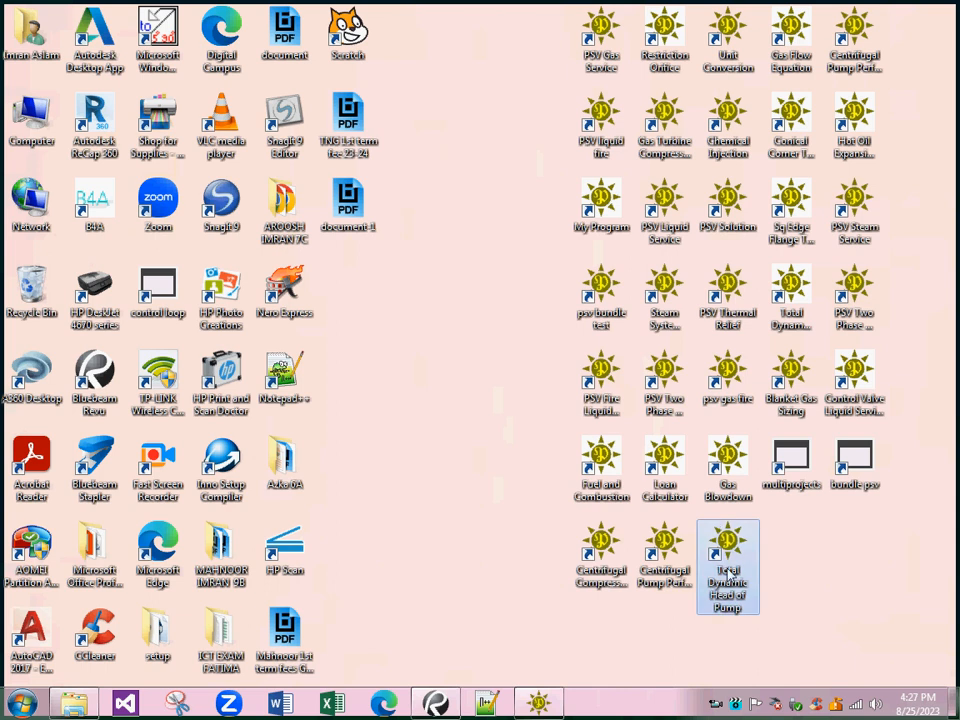
{"action": "double_click", "coordinate": [728, 552]}
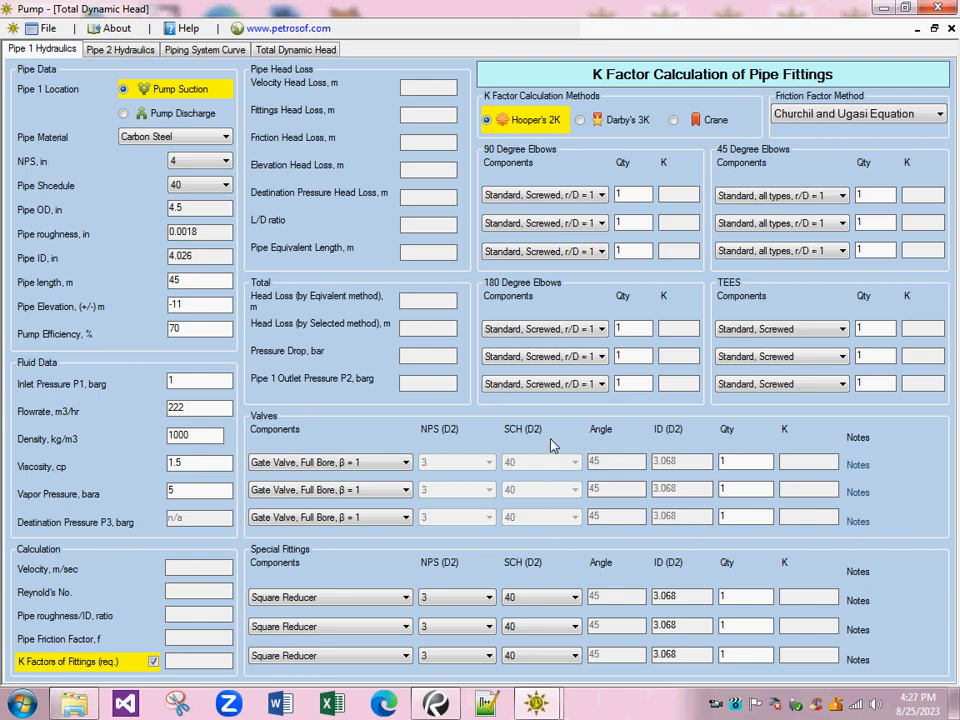
{"action": "left_click", "coordinate": [48, 30]}
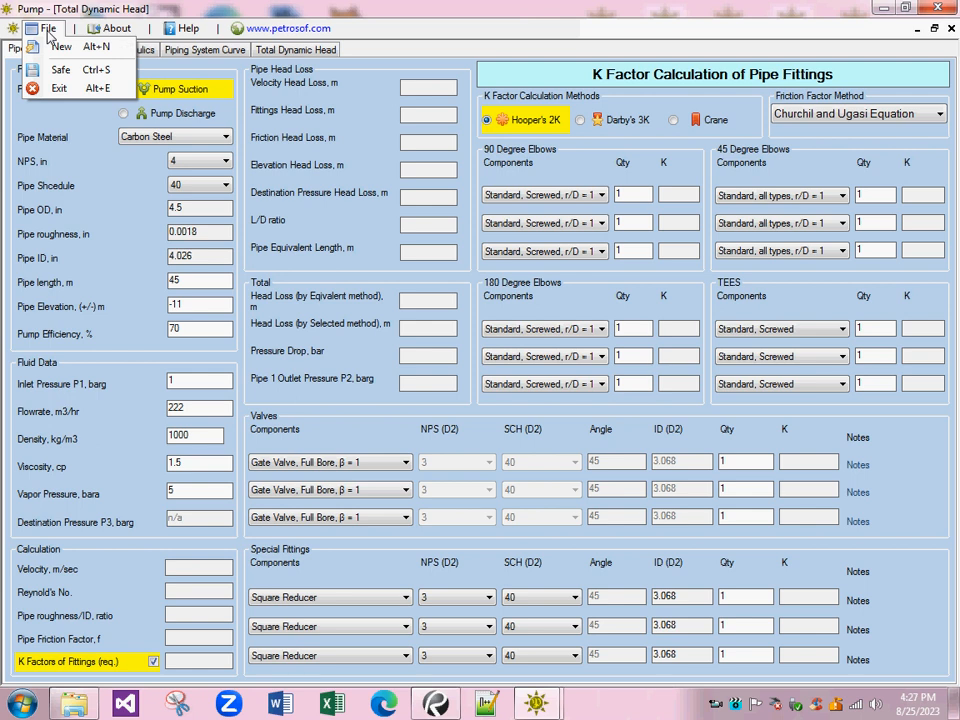
{"action": "left_click", "coordinate": [49, 30]}
{"action": "left_click", "coordinate": [51, 30]}
{"action": "left_click", "coordinate": [53, 30]}
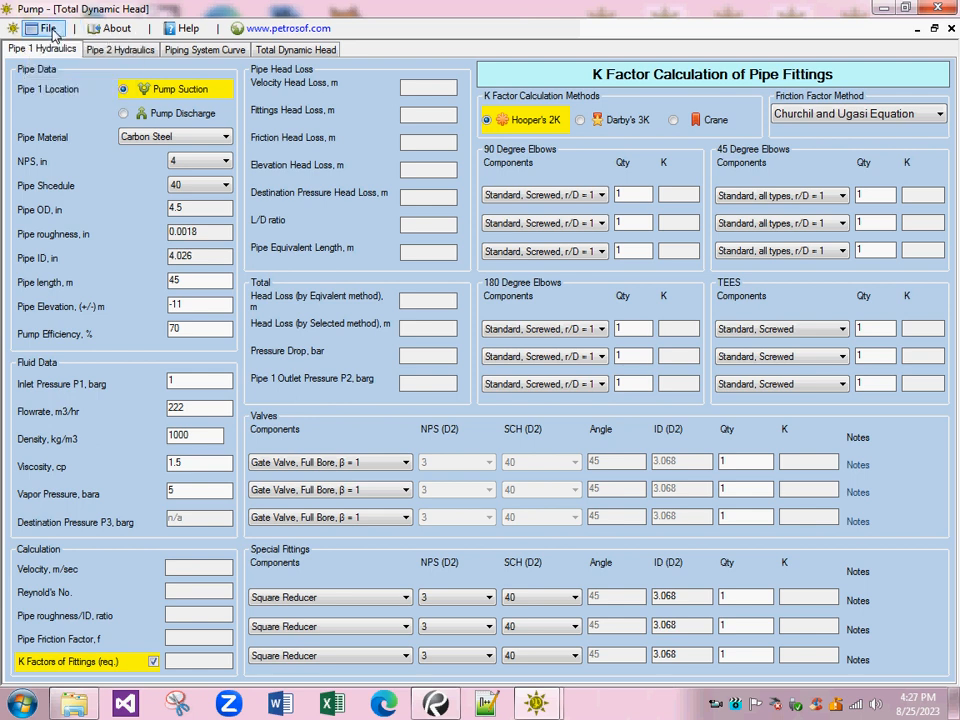
{"action": "left_click", "coordinate": [53, 30]}
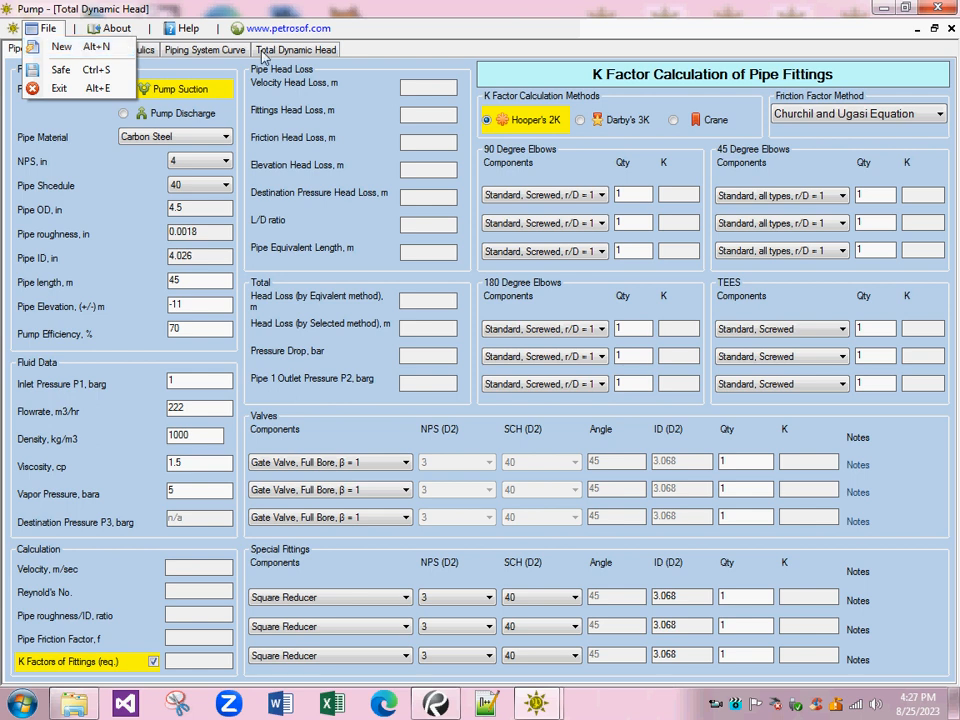
Step: Close the Total Dynamic Head form and create a new one in the empty Pump window
{"action": "left_click", "coordinate": [952, 31]}
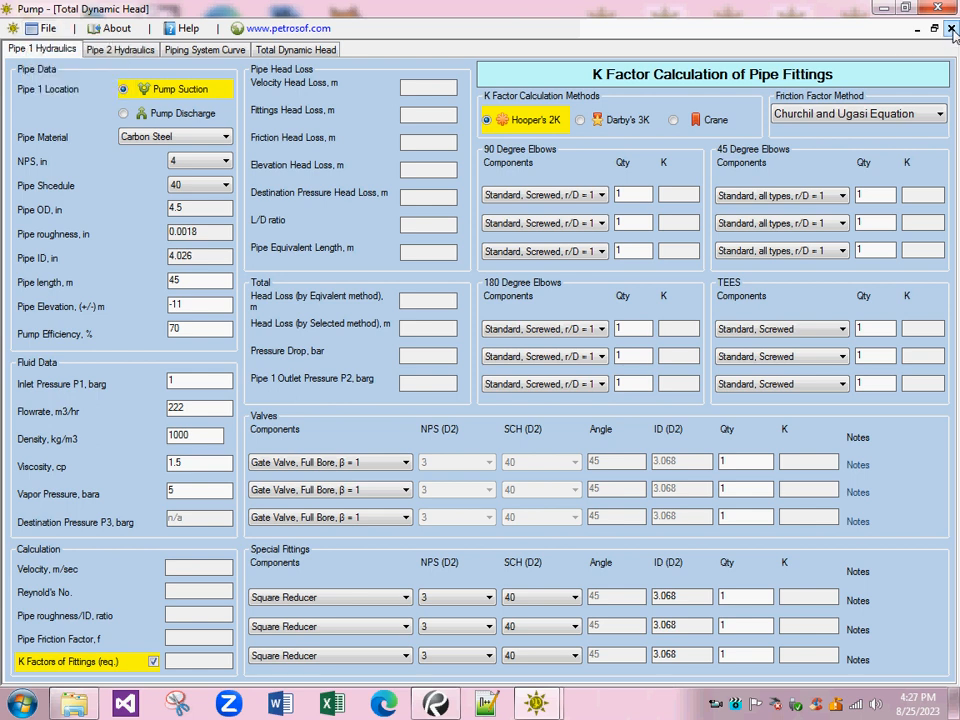
{"action": "left_click", "coordinate": [951, 29]}
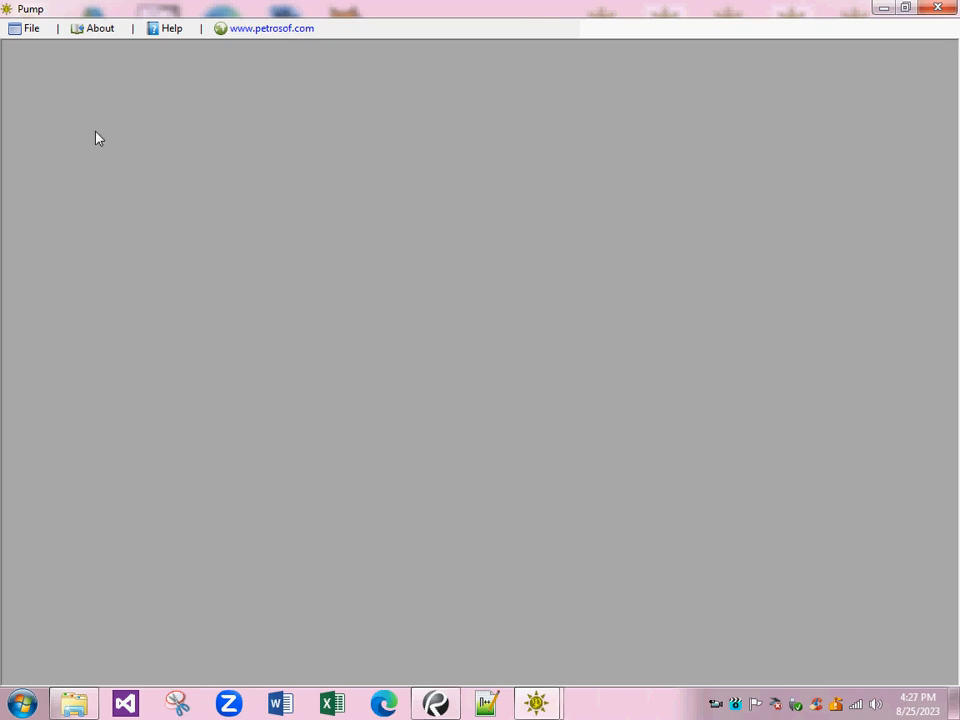
{"action": "left_click", "coordinate": [31, 29]}
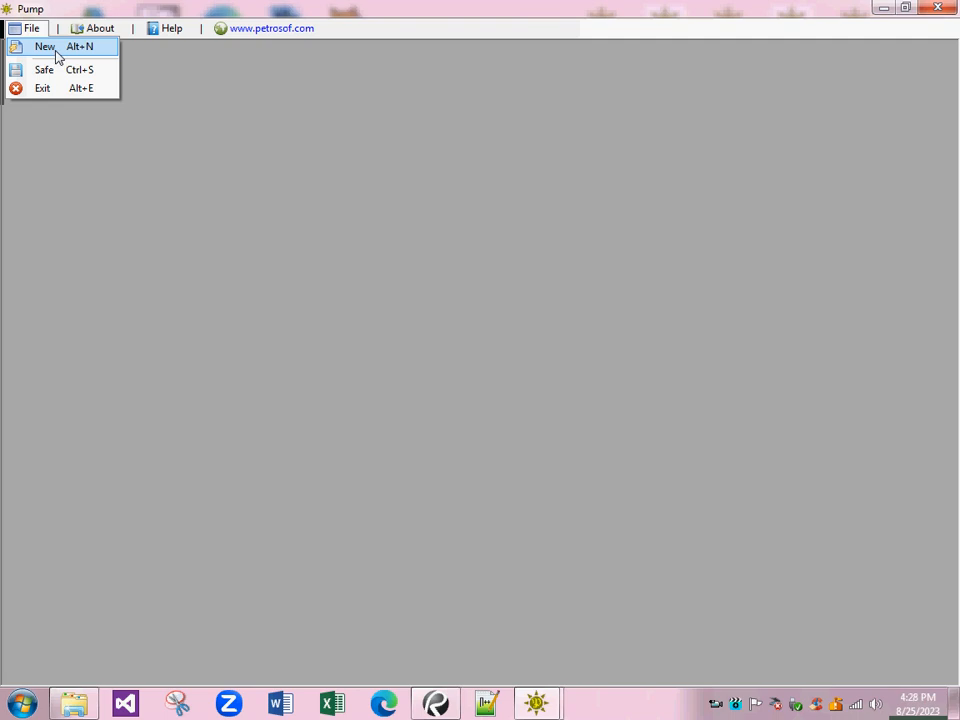
{"action": "left_click", "coordinate": [56, 52]}
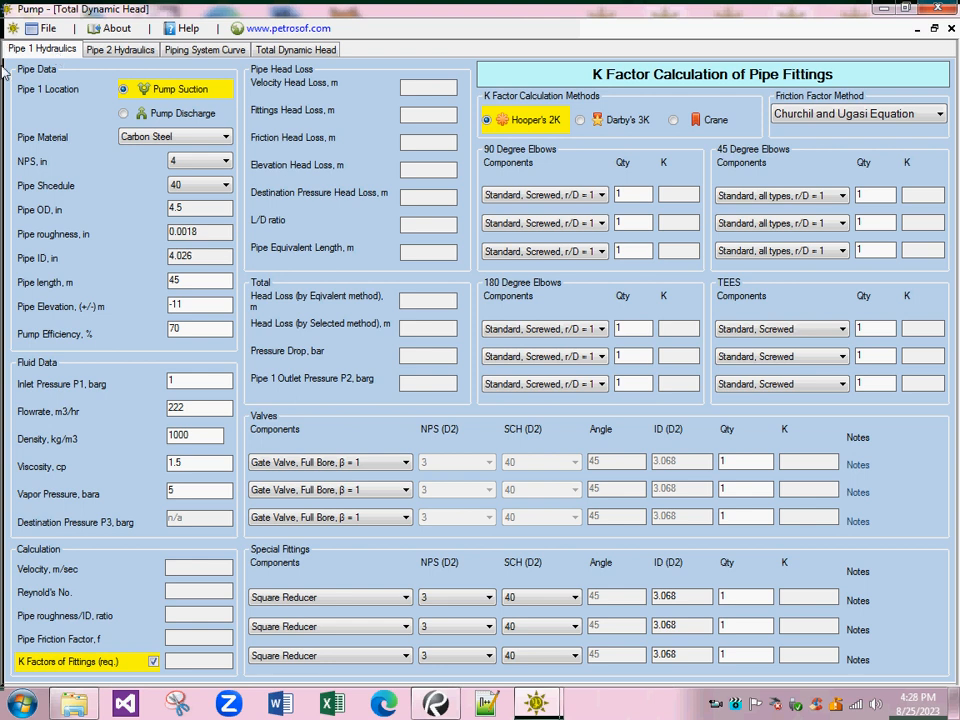
Step: View the application's About information and dismiss it
{"action": "left_click", "coordinate": [44, 30]}
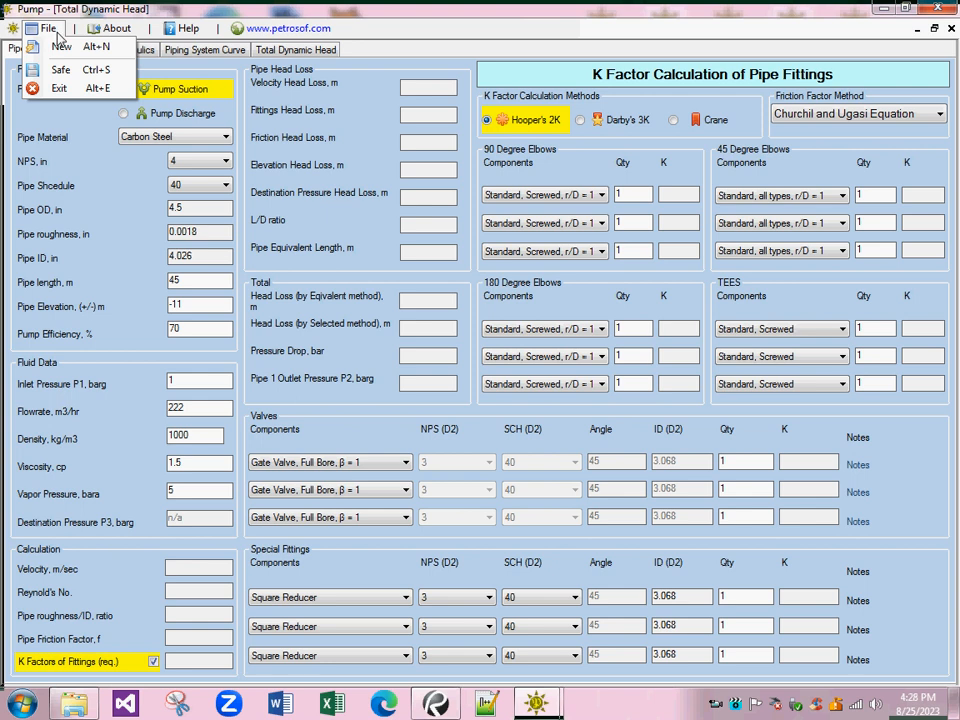
{"action": "left_click", "coordinate": [113, 30]}
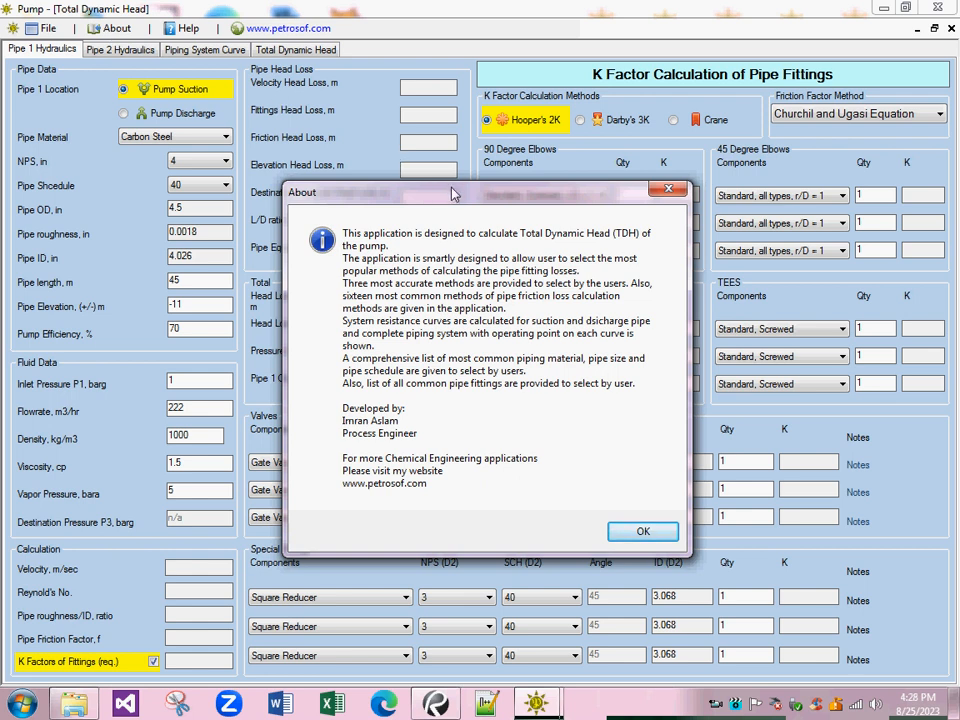
{"action": "left_click", "coordinate": [643, 533]}
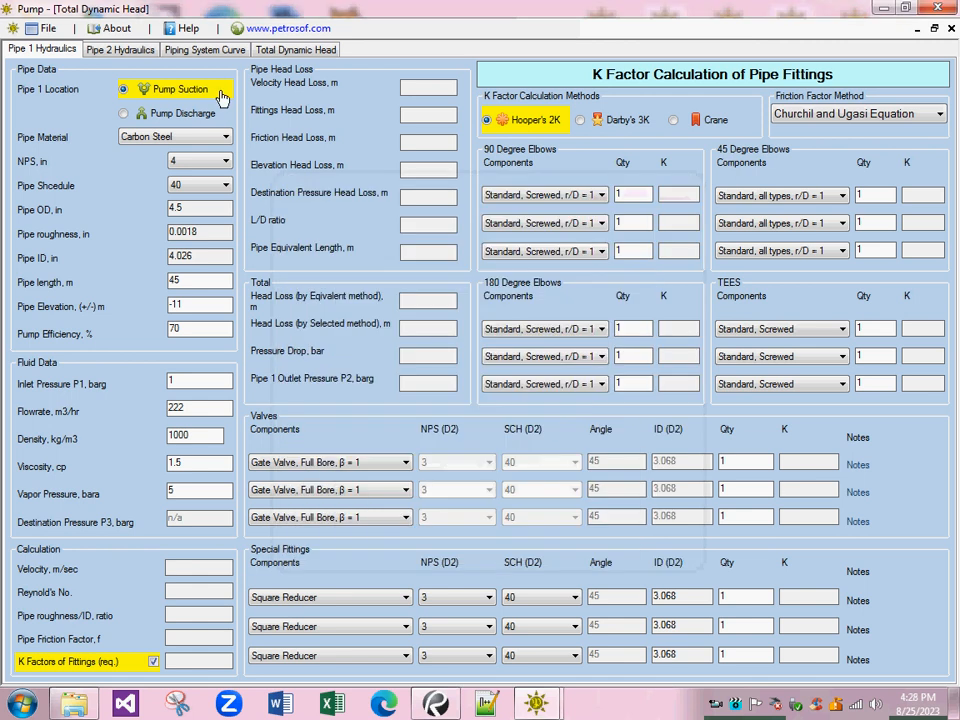
Step: Open the application's help manual, skim through its pages, and return to the table of contents
{"action": "left_click", "coordinate": [188, 28]}
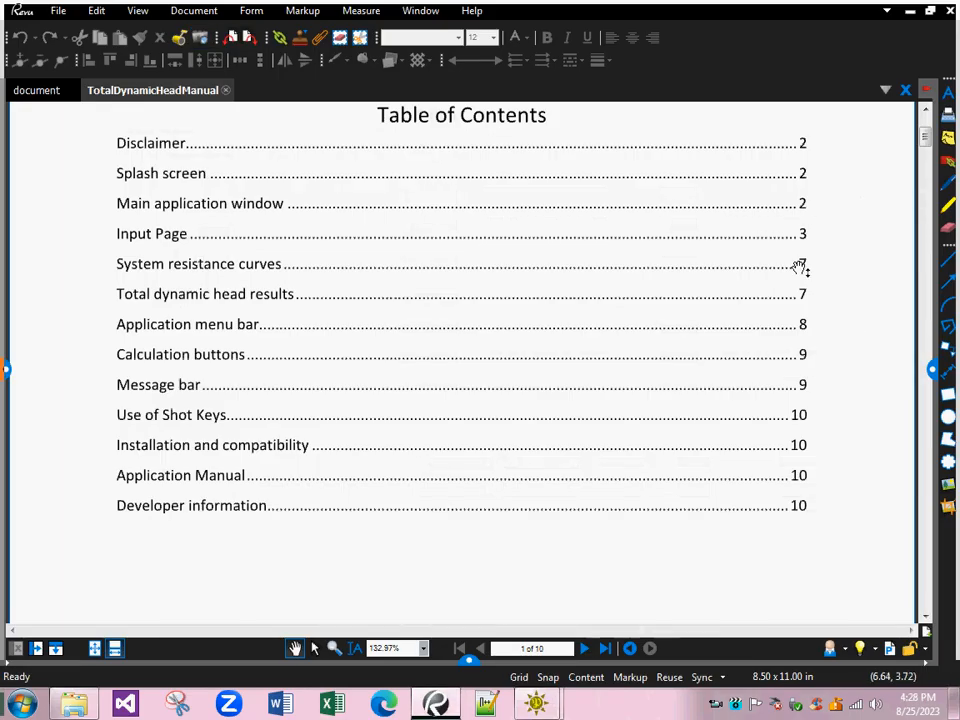
{"action": "scroll", "coordinate": [695, 110], "scroll_direction": "up", "scroll_amount": 3}
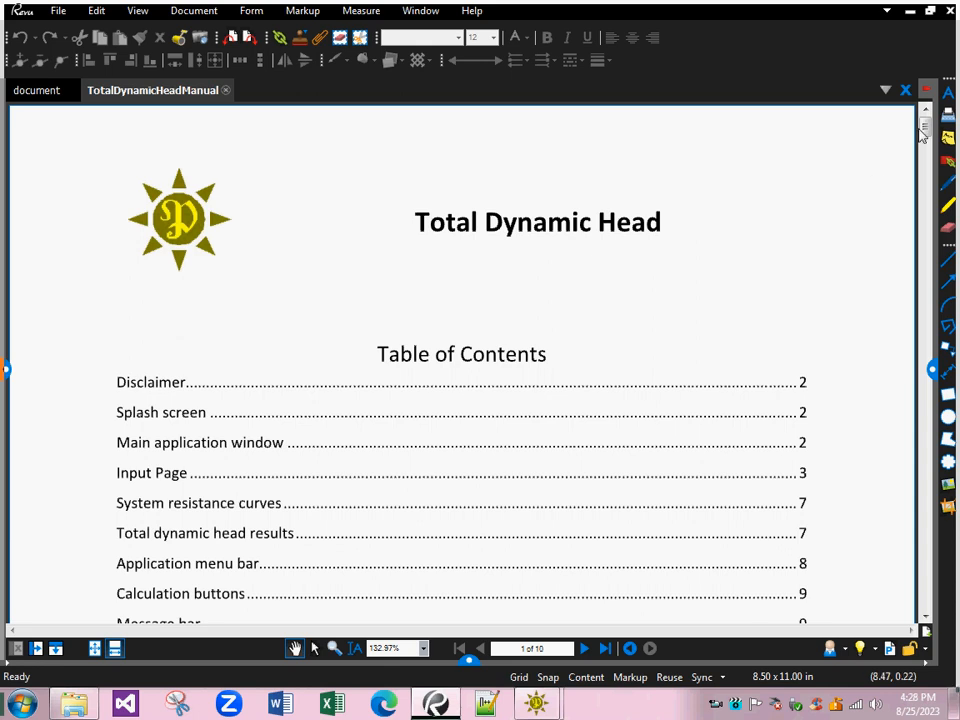
{"action": "left_click_drag", "start_coordinate": [925, 127], "coordinate": [937, 354]}
{"action": "left_click_drag", "start_coordinate": [943, 370], "coordinate": [904, 124]}
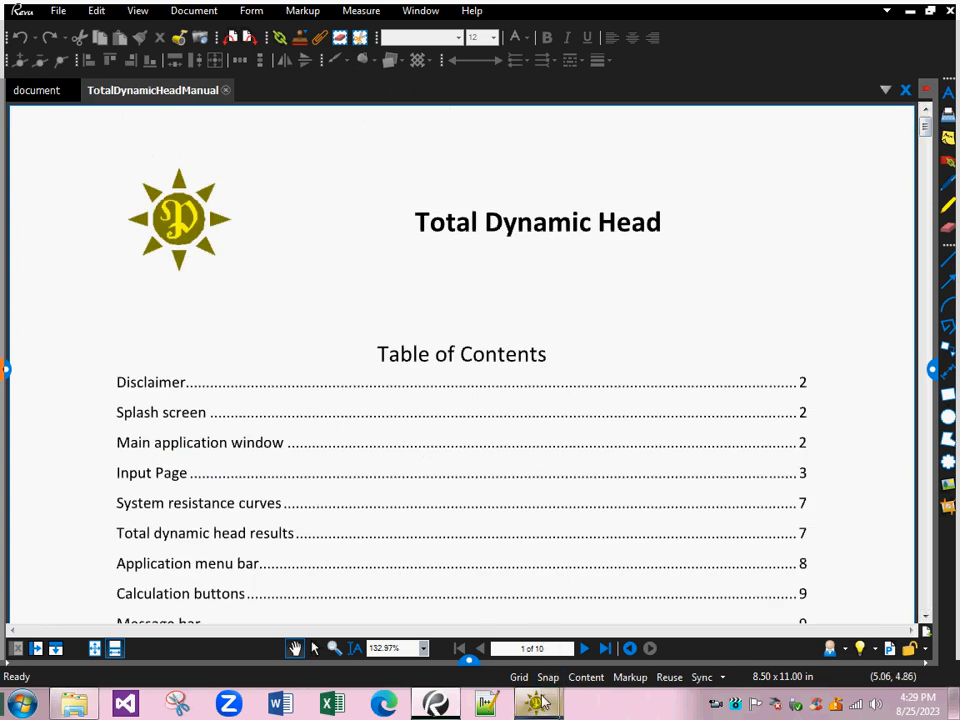
Step: Switch from the PDF manual back to the Pump application's Total Dynamic Head form
{"action": "mouse_move", "coordinate": [544, 699]}
{"action": "left_click", "coordinate": [625, 630]}
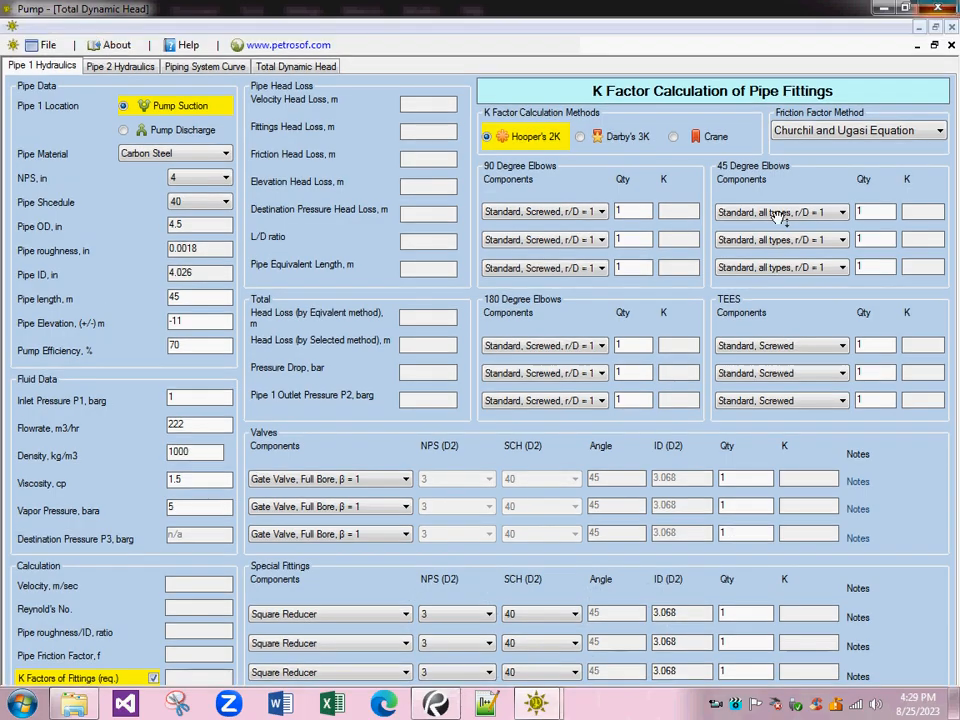
{"action": "left_click", "coordinate": [548, 705]}
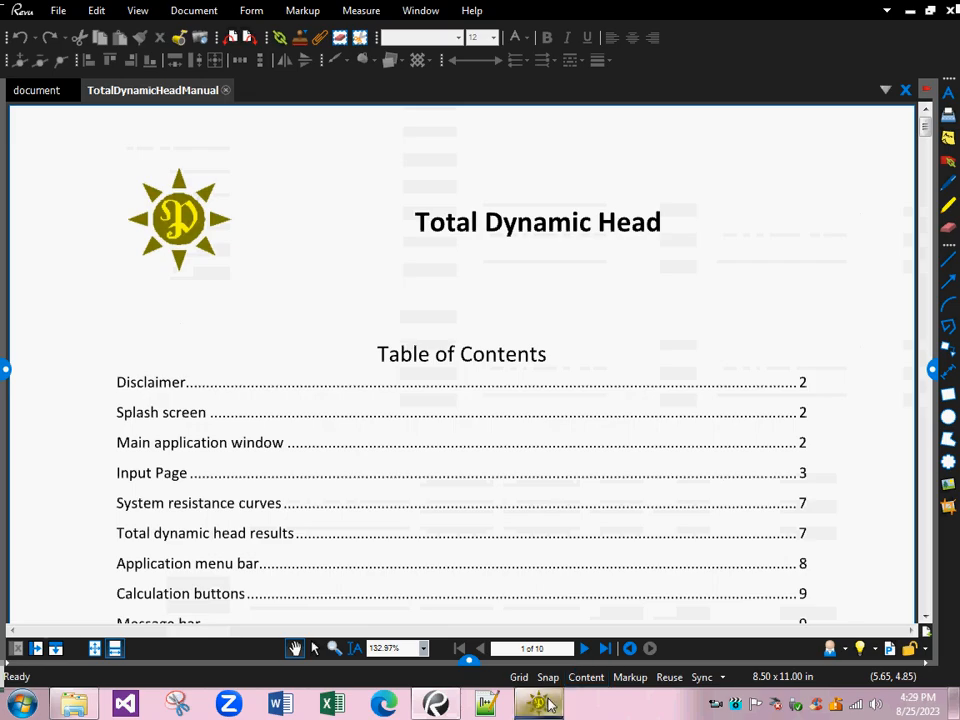
{"action": "left_click", "coordinate": [548, 705]}
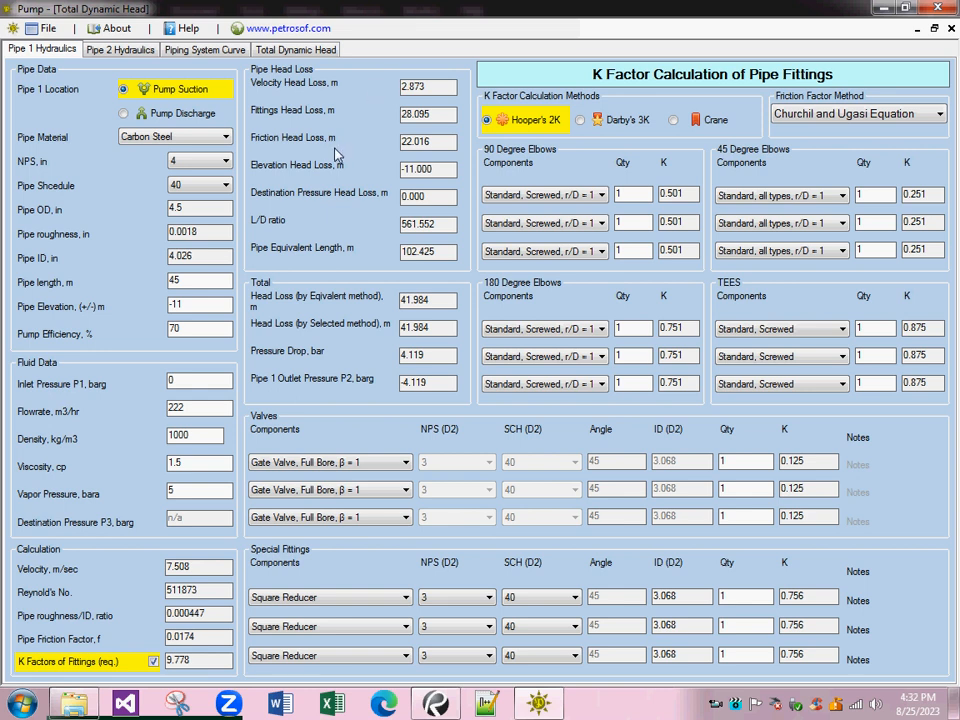
Step: Review the Pipe 1 Hydraulics, Pipe 2 Hydraulics, Piping System Curve and Total Dynamic Head pages of the calculation
{"action": "left_click", "coordinate": [120, 50]}
{"action": "left_click", "coordinate": [60, 49]}
{"action": "left_click", "coordinate": [100, 49]}
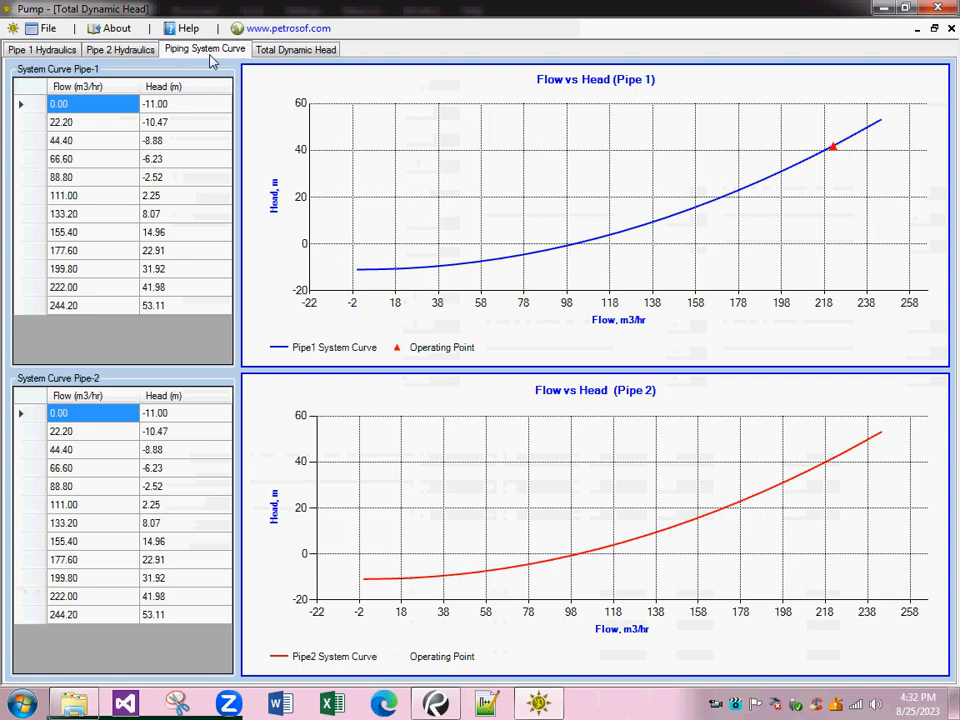
{"action": "left_click", "coordinate": [276, 50]}
{"action": "left_click", "coordinate": [186, 48]}
{"action": "left_click", "coordinate": [138, 51]}
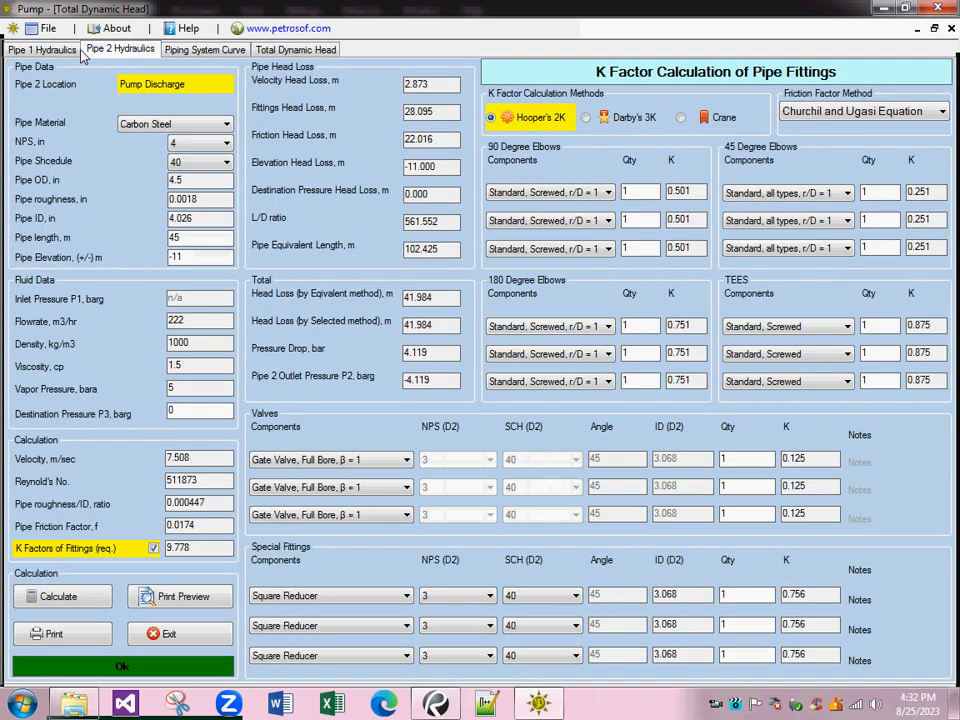
{"action": "left_click", "coordinate": [52, 49]}
{"action": "left_click", "coordinate": [118, 49]}
{"action": "left_click", "coordinate": [170, 51]}
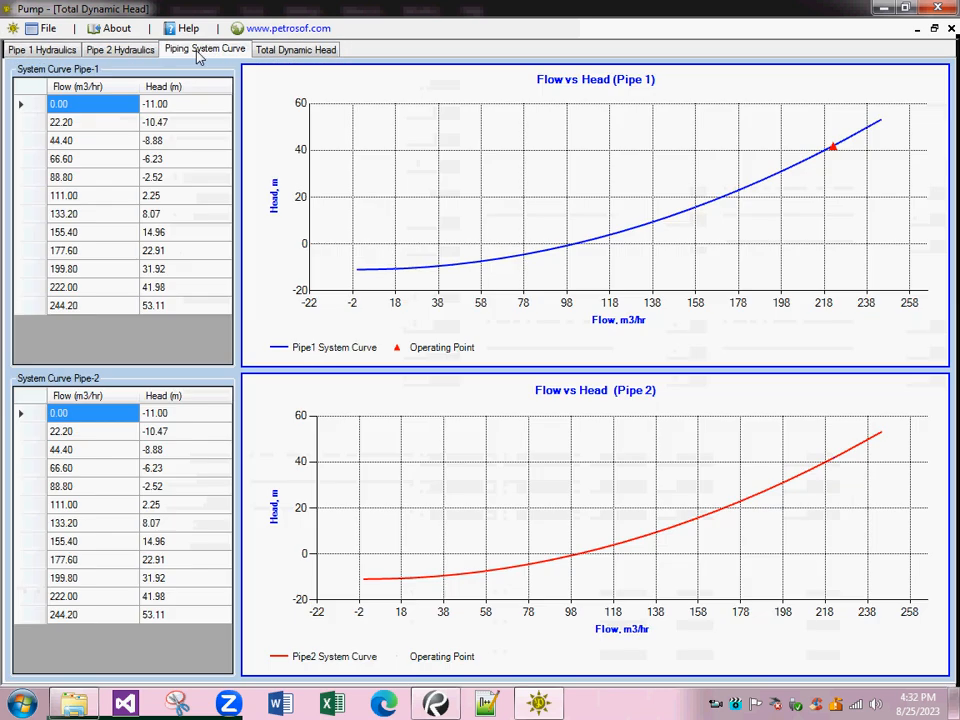
{"action": "left_click", "coordinate": [268, 50]}
{"action": "left_click", "coordinate": [57, 50]}
{"action": "left_click", "coordinate": [45, 28]}
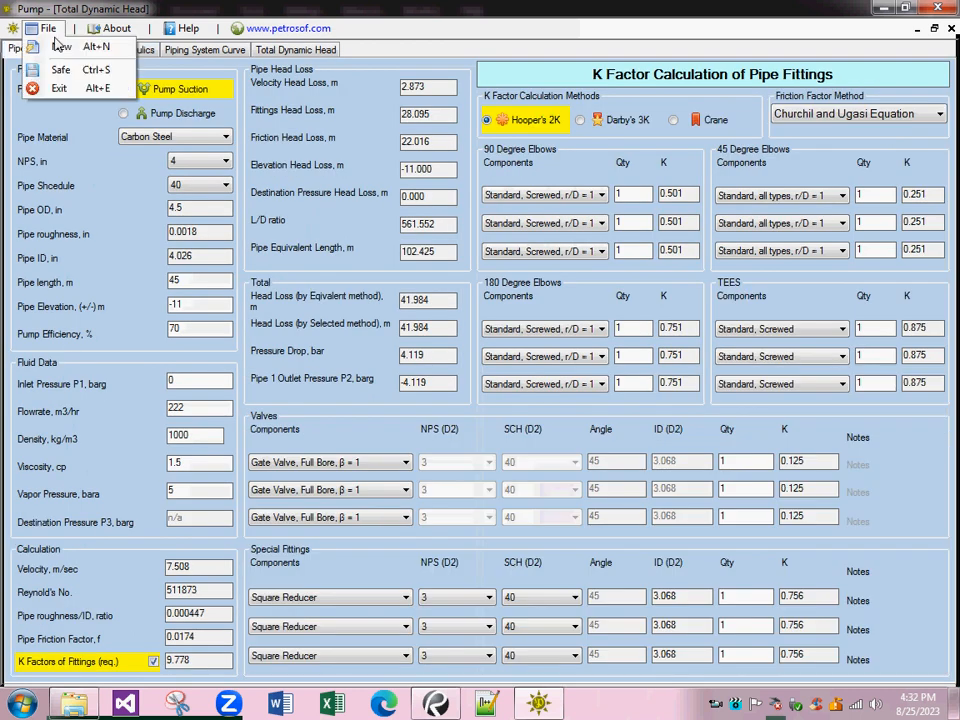
Step: Start a new Total Dynamic Head calculation and look through its hydraulics, system curve and head pages, ending on Pipe 1 Hydraulics
{"action": "left_click", "coordinate": [56, 45]}
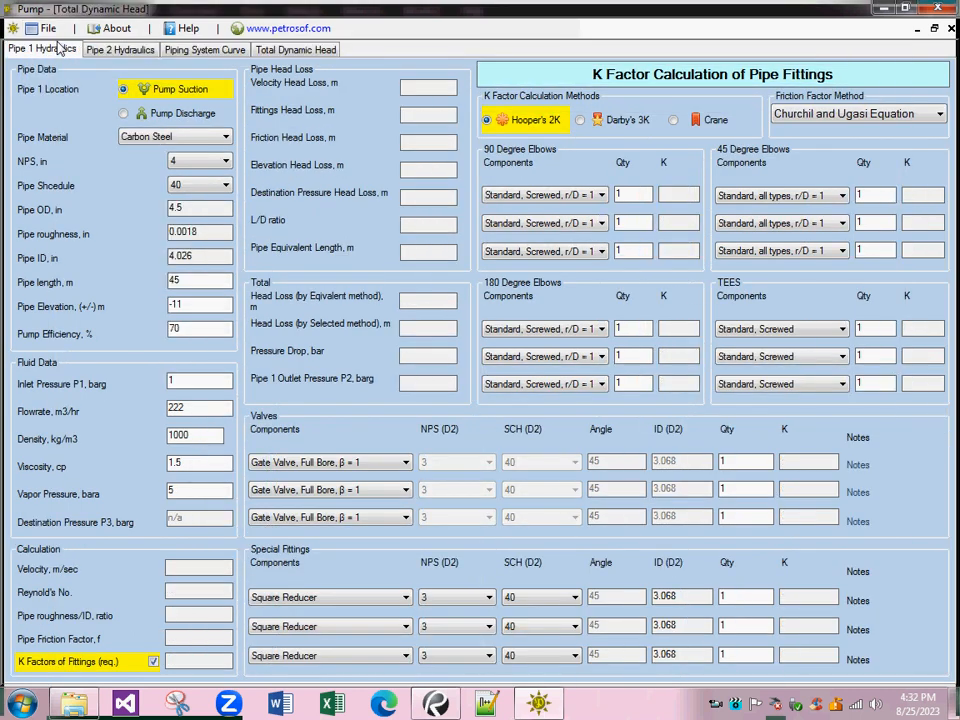
{"action": "left_click", "coordinate": [105, 48]}
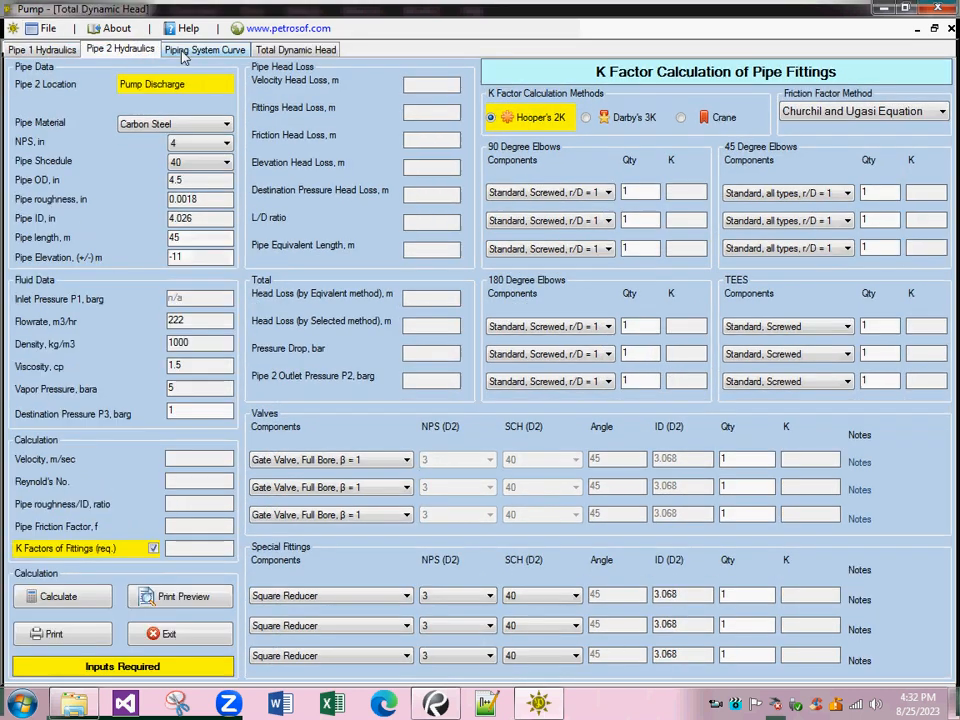
{"action": "left_click", "coordinate": [195, 50]}
{"action": "left_click", "coordinate": [272, 52]}
{"action": "left_click", "coordinate": [200, 50]}
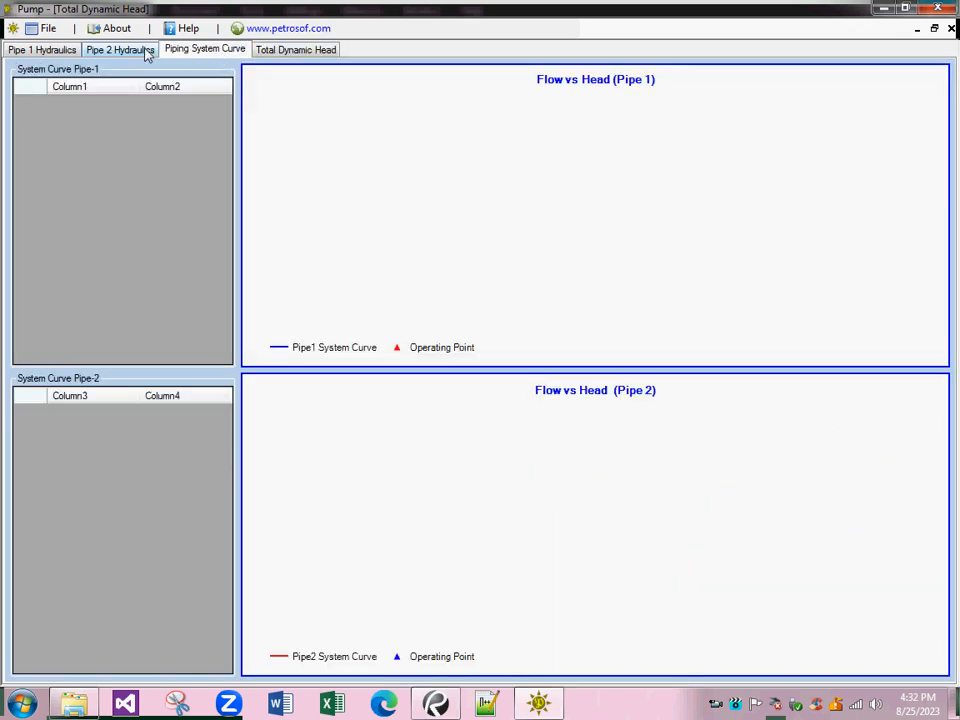
{"action": "left_click", "coordinate": [128, 49]}
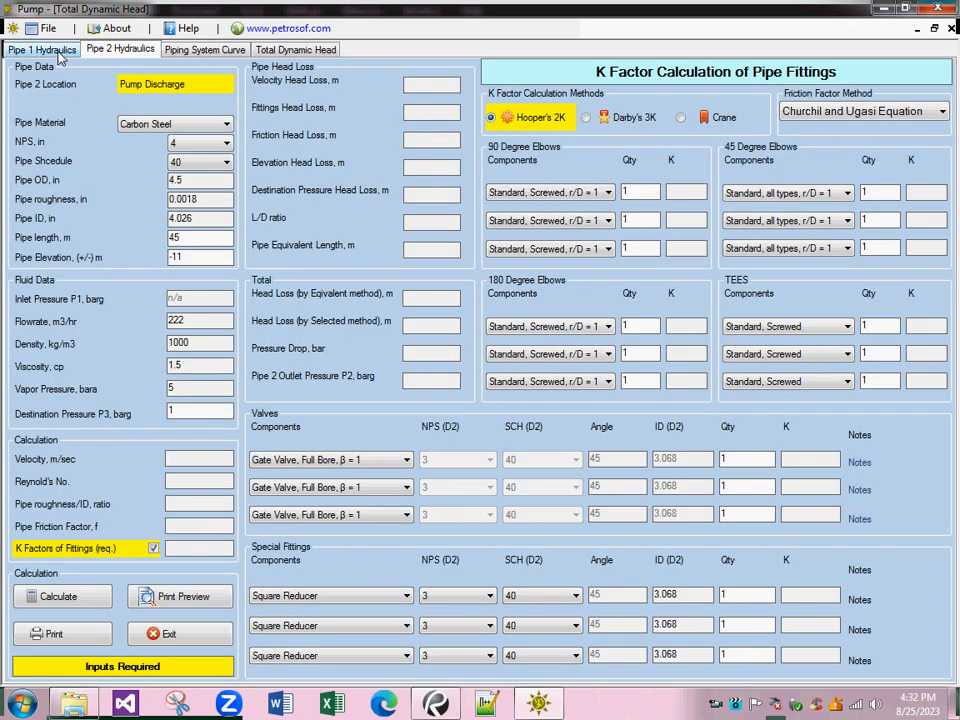
{"action": "left_click", "coordinate": [42, 50]}
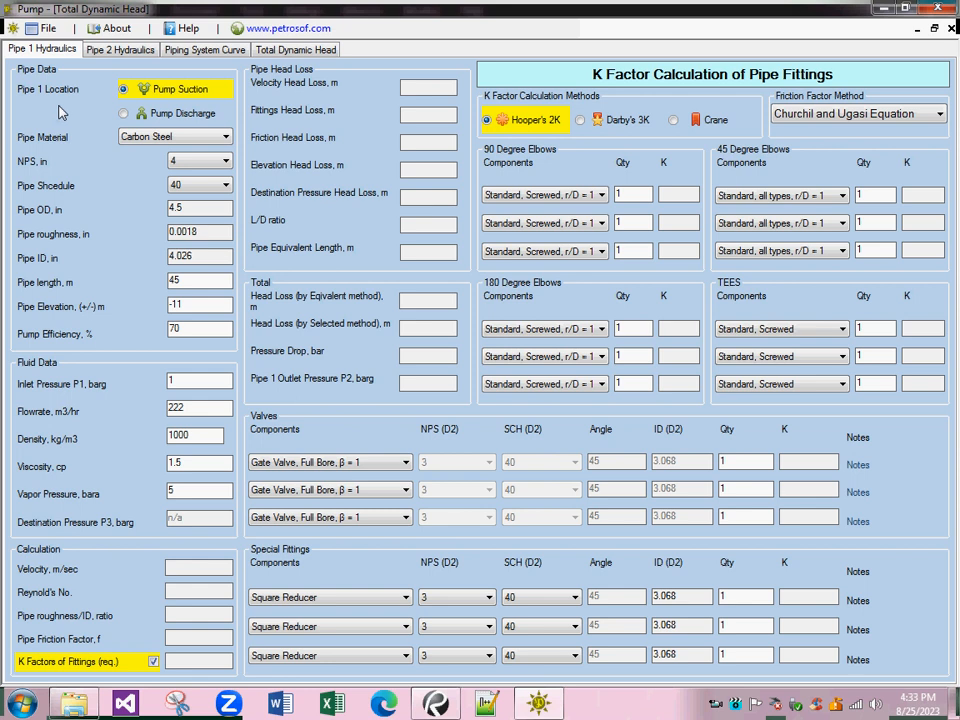
Step: Try Pump Discharge as the Pipe 1 location, restore Pump Suction, and examine the available pipe materials, nominal sizes and schedules
{"action": "left_click", "coordinate": [178, 118]}
{"action": "left_click", "coordinate": [180, 91]}
{"action": "left_click", "coordinate": [176, 138]}
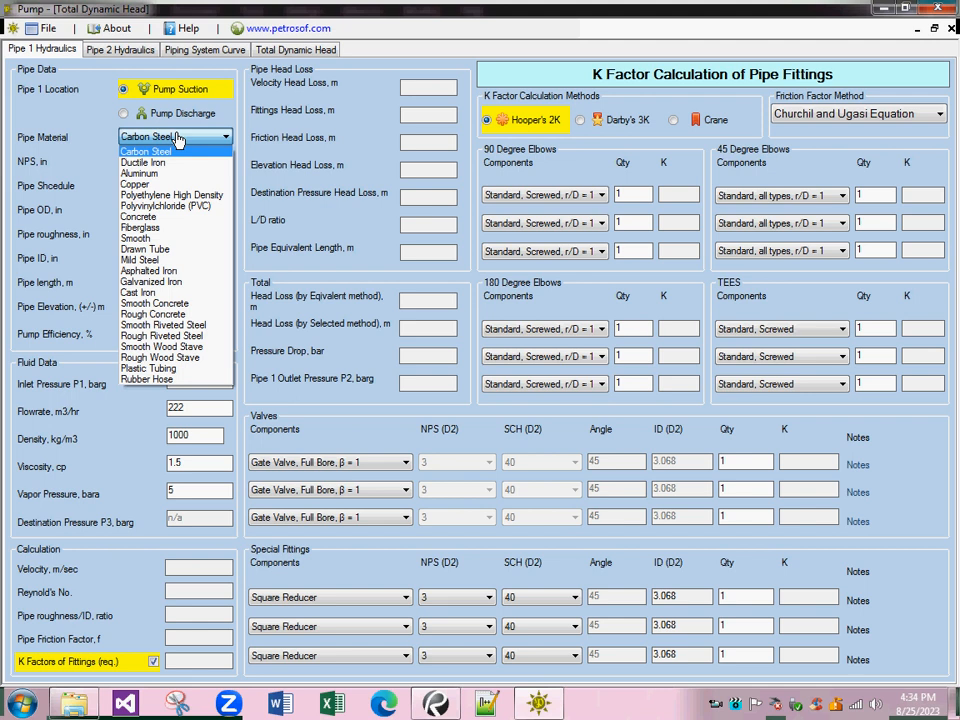
{"action": "left_click", "coordinate": [177, 137]}
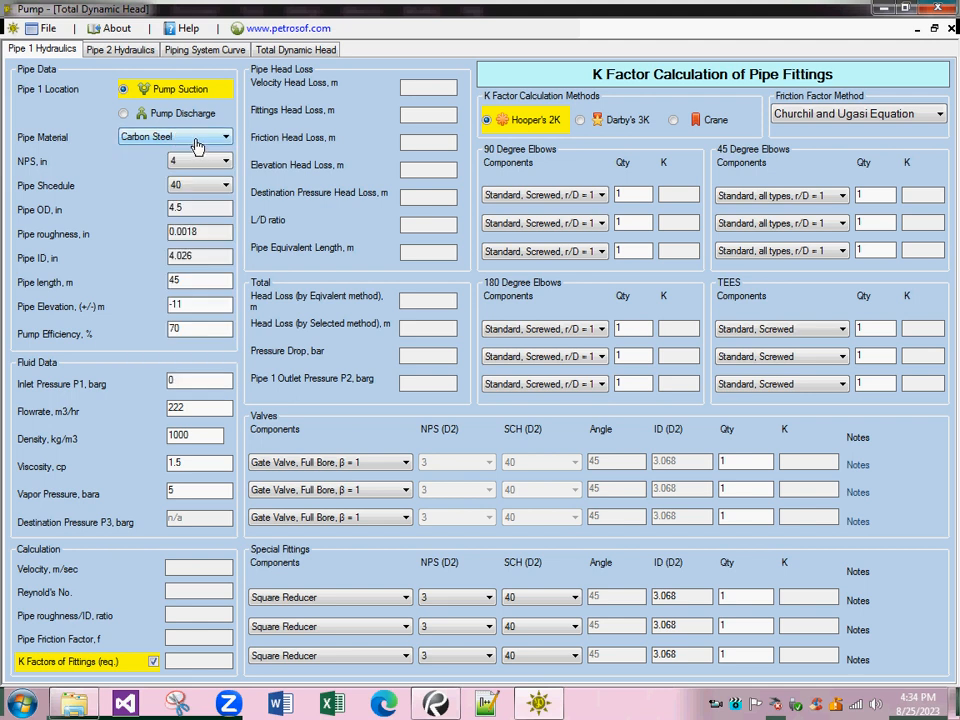
{"action": "left_click", "coordinate": [210, 162]}
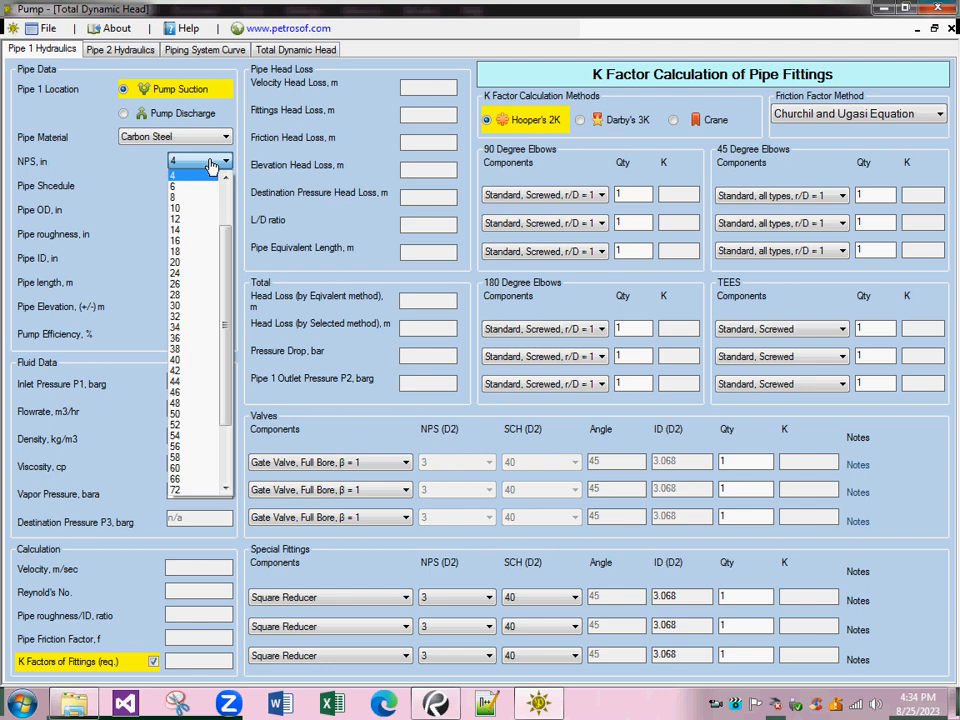
{"action": "left_click", "coordinate": [211, 165]}
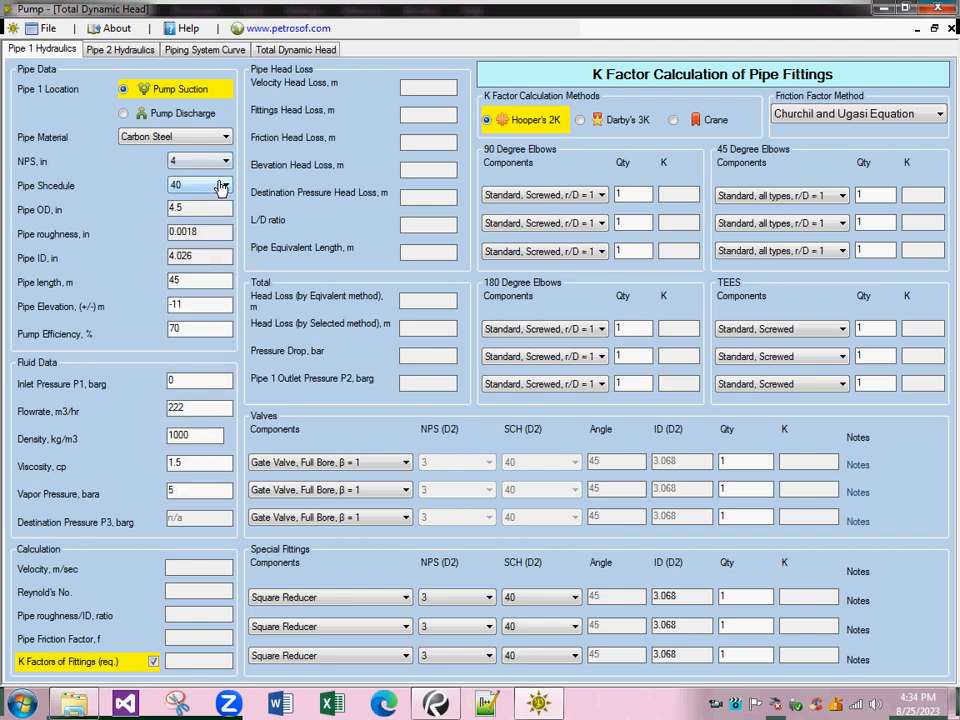
{"action": "left_click", "coordinate": [221, 187]}
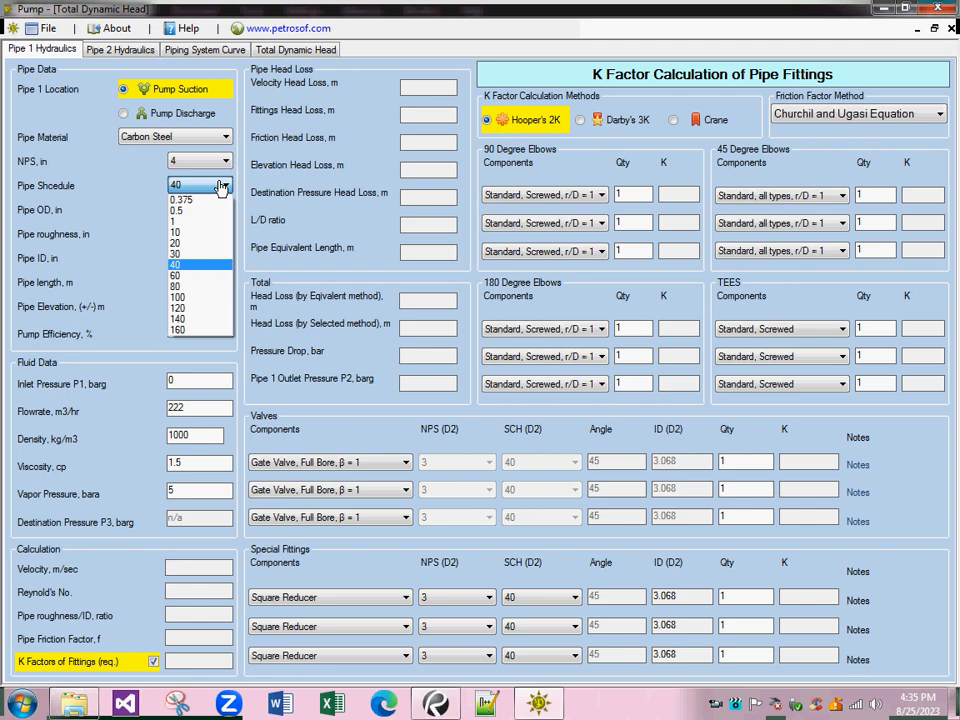
{"action": "left_click", "coordinate": [221, 187]}
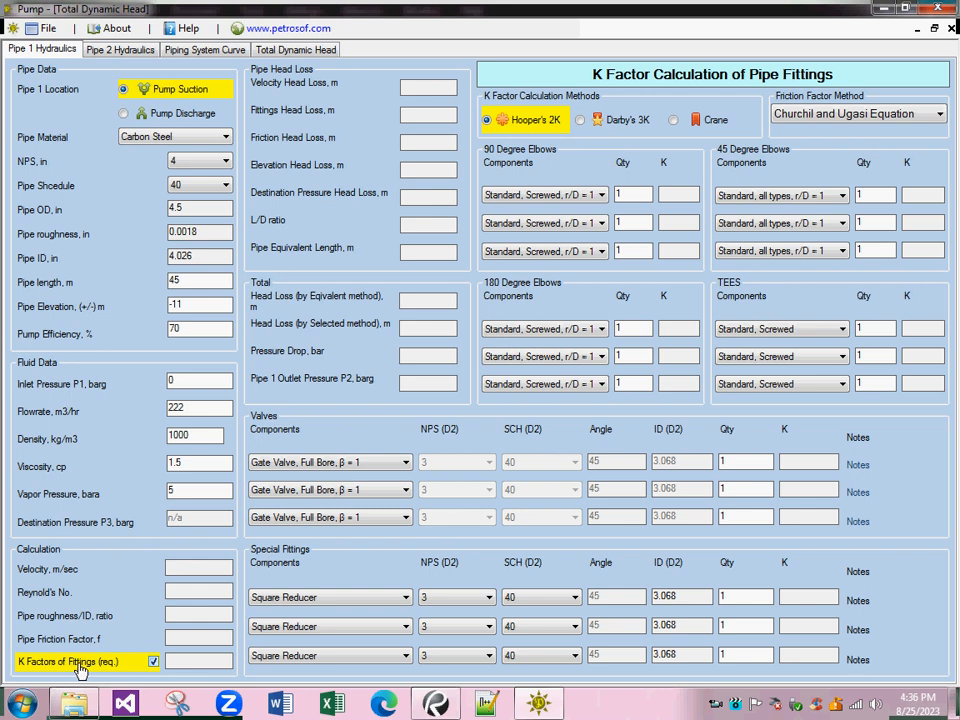
Step: Toggle the K Factors of Fittings requirement for Pipe 1 off and back on
{"action": "left_click", "coordinate": [153, 662]}
{"action": "left_click", "coordinate": [154, 663]}
{"action": "left_click", "coordinate": [153, 663]}
{"action": "left_click", "coordinate": [153, 663]}
Step: Compare the fitting components offered by the Crane, Darby's 3K and Hooper's 2K methods for Pipe 1, ending on Hooper's 2K
{"action": "left_click", "coordinate": [715, 122]}
{"action": "left_click", "coordinate": [528, 121]}
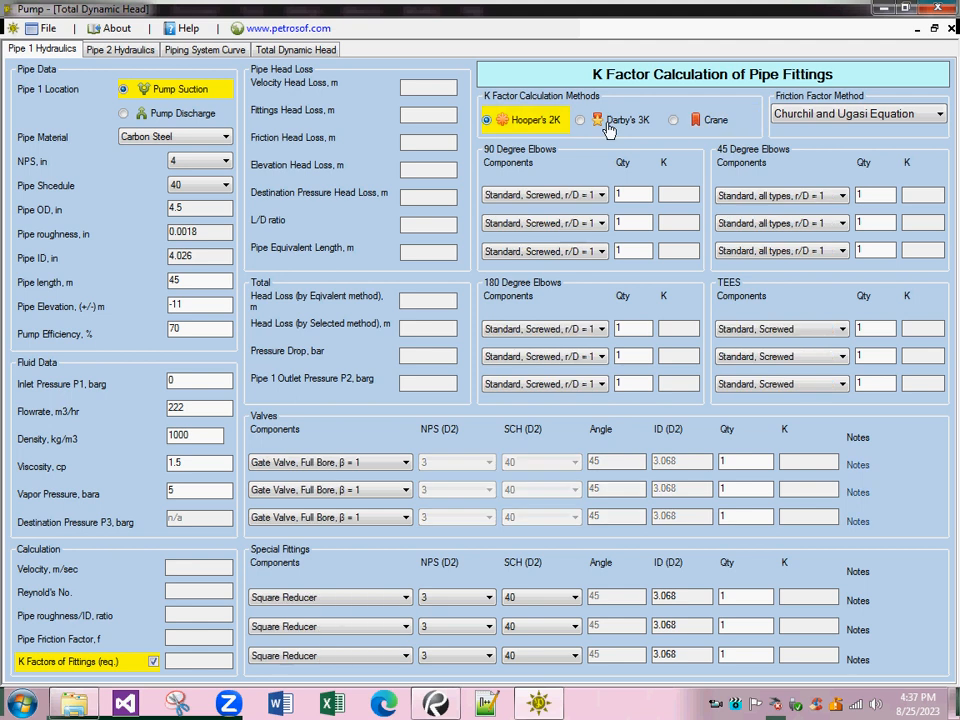
{"action": "left_click", "coordinate": [608, 126]}
{"action": "left_click", "coordinate": [696, 124]}
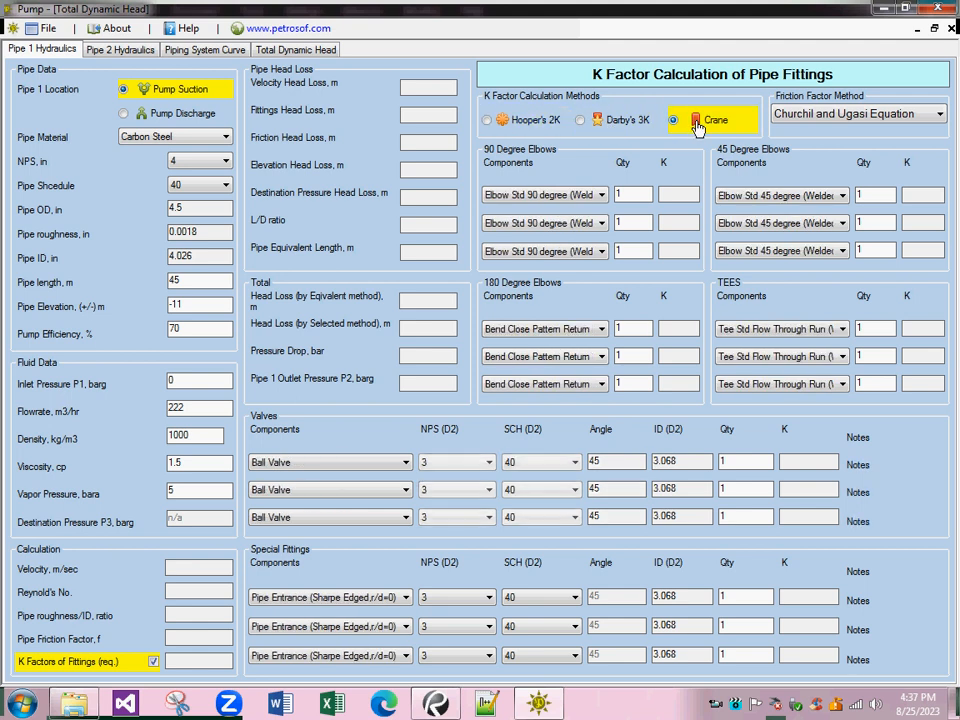
{"action": "left_click", "coordinate": [625, 128]}
{"action": "left_click", "coordinate": [534, 126]}
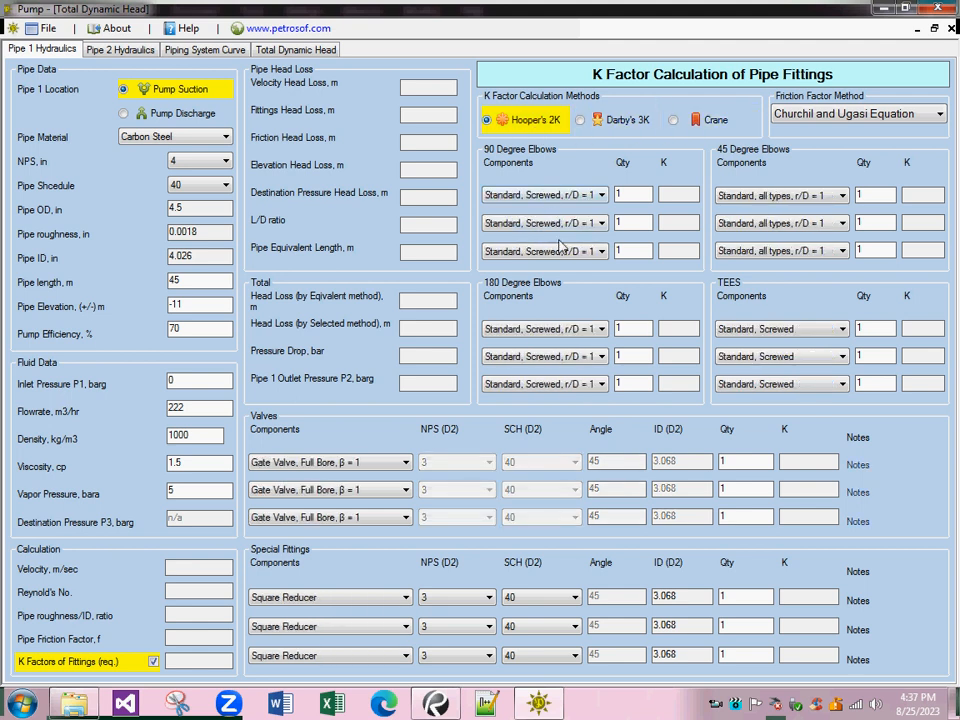
{"action": "left_click", "coordinate": [597, 120]}
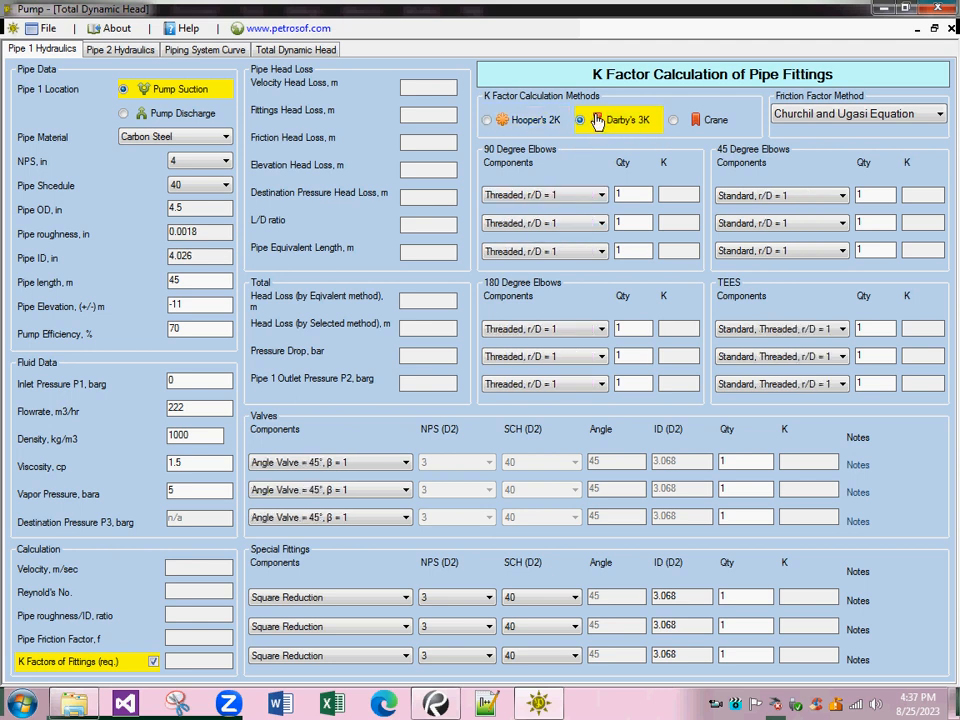
{"action": "left_click", "coordinate": [697, 127]}
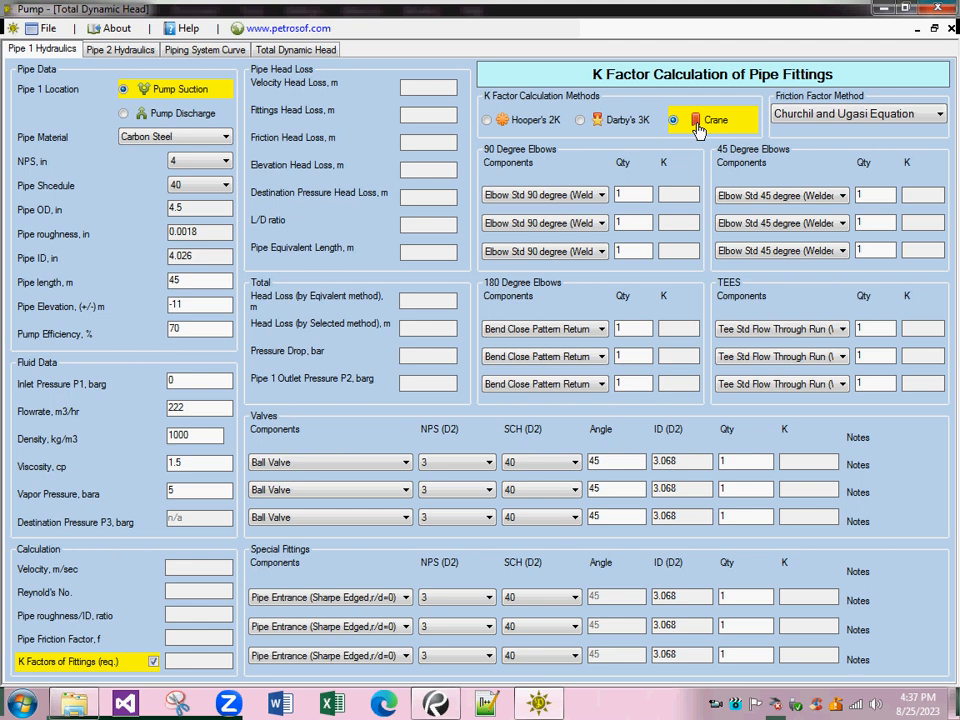
{"action": "left_click", "coordinate": [599, 130]}
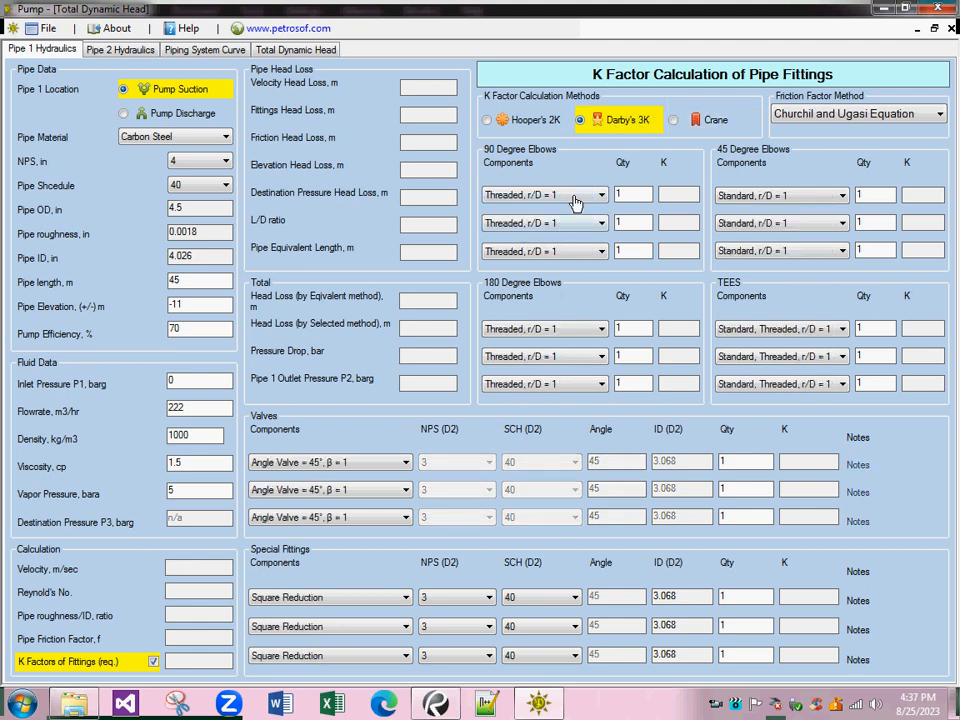
{"action": "left_click", "coordinate": [533, 123]}
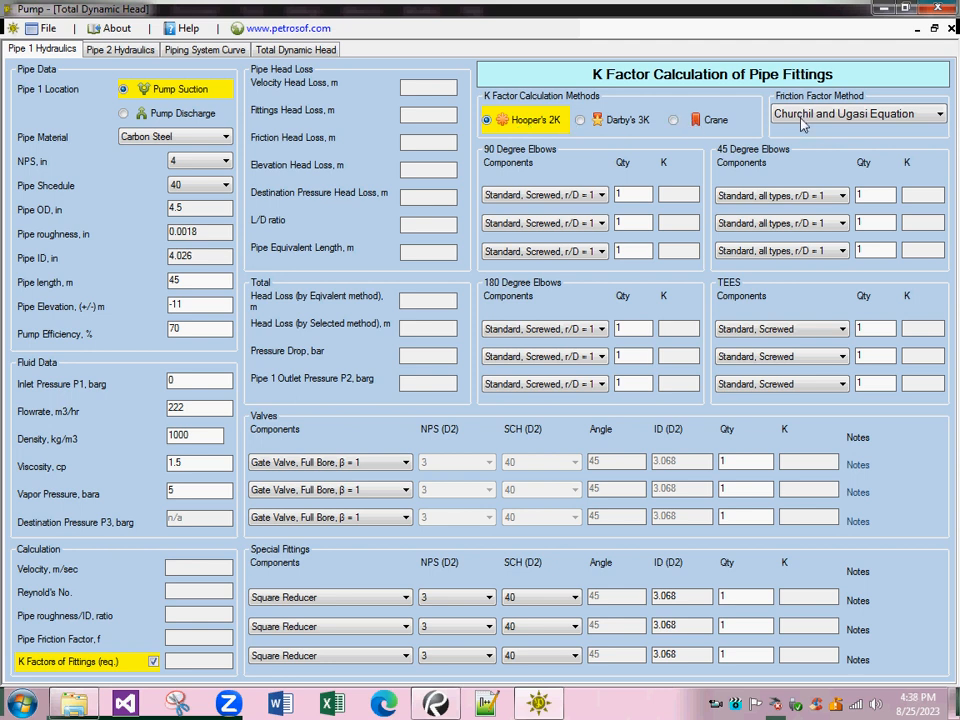
Step: Examine the available friction factor methods for Pipe 1 while keeping the Churchil and Ugasi Equation
{"action": "left_click", "coordinate": [838, 118]}
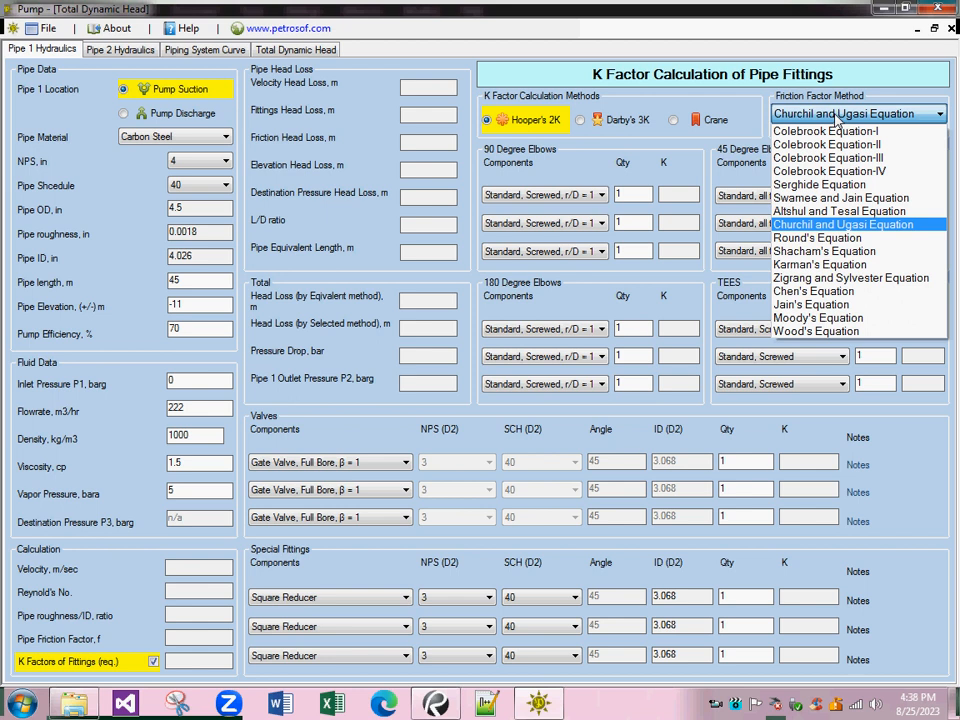
{"action": "left_click", "coordinate": [836, 116]}
{"action": "left_click", "coordinate": [898, 118]}
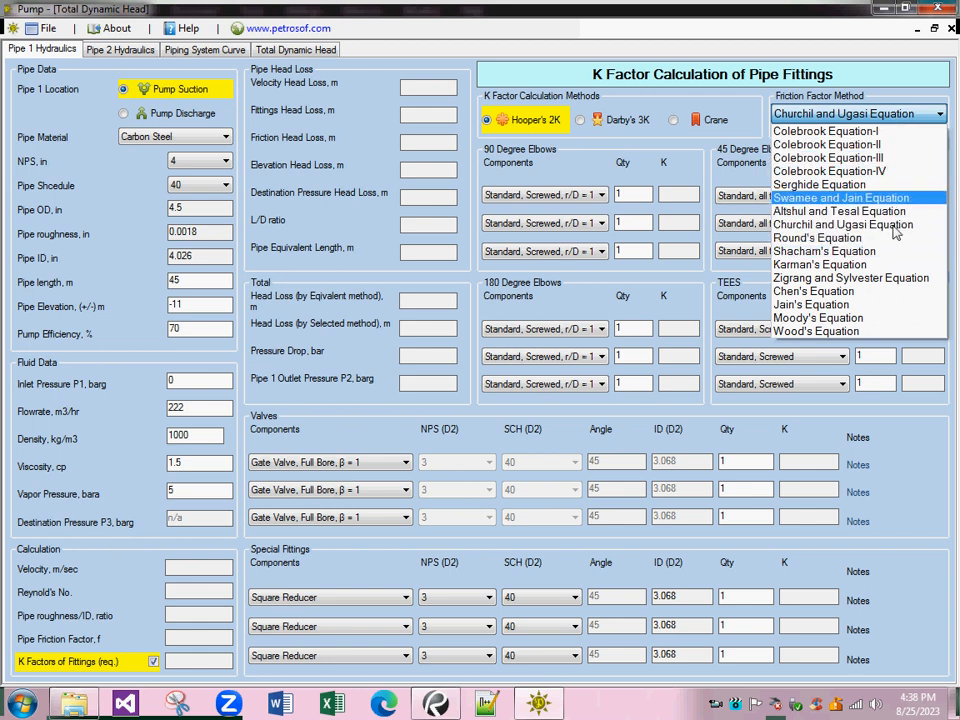
{"action": "left_click", "coordinate": [703, 108]}
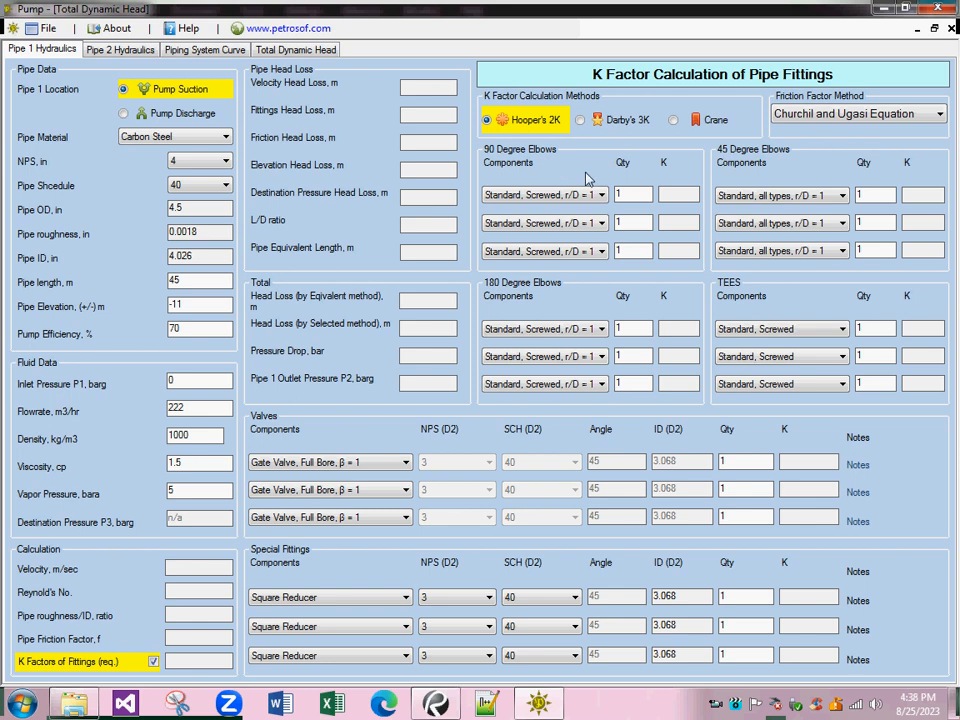
Step: Examine the component choices for the first 90 degree and 45 degree elbows of Pipe 1, keeping the standard types
{"action": "left_click", "coordinate": [598, 195]}
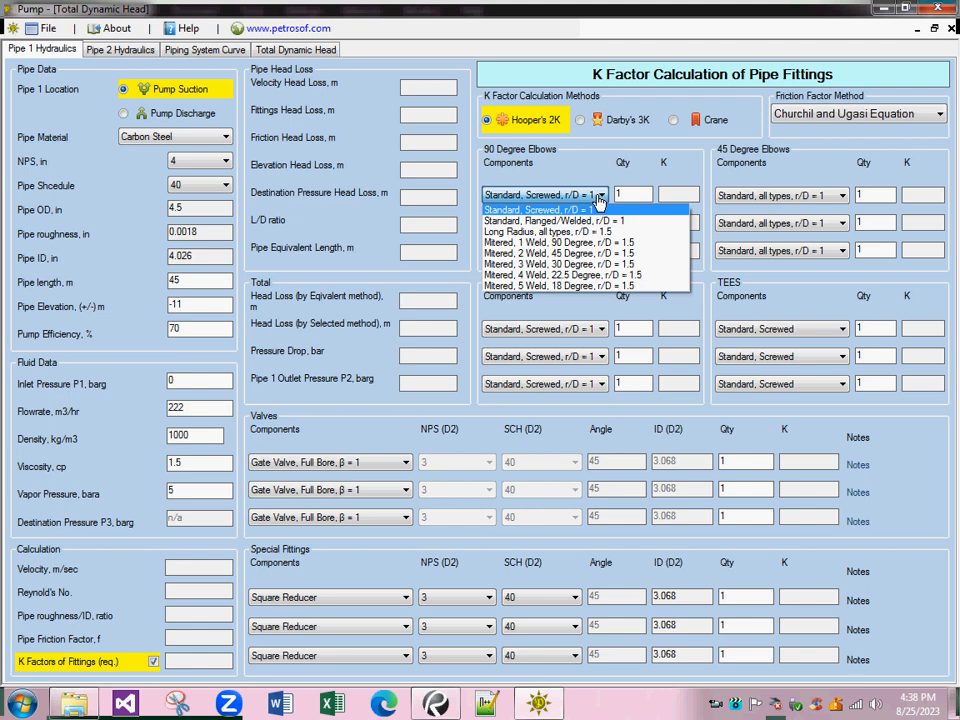
{"action": "left_click", "coordinate": [598, 197]}
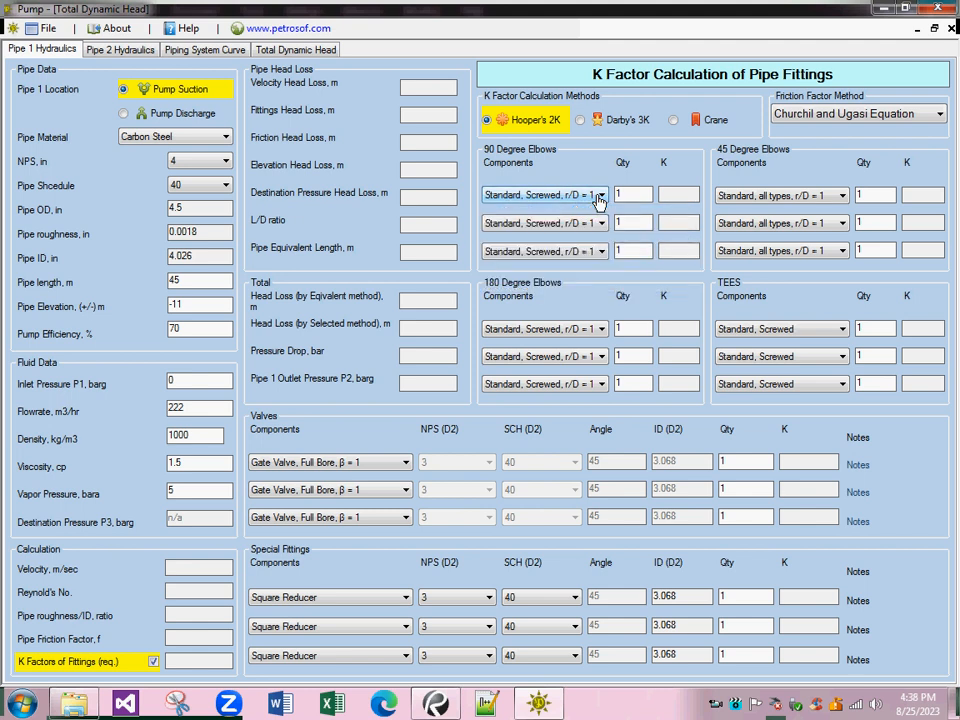
{"action": "left_click", "coordinate": [629, 194]}
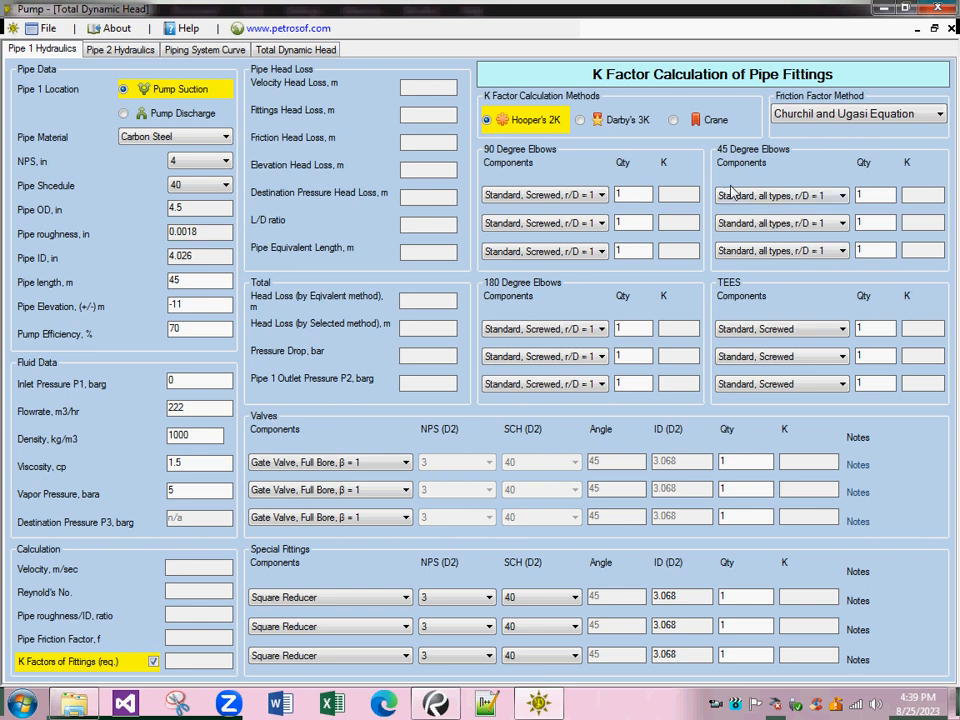
{"action": "left_click", "coordinate": [826, 199]}
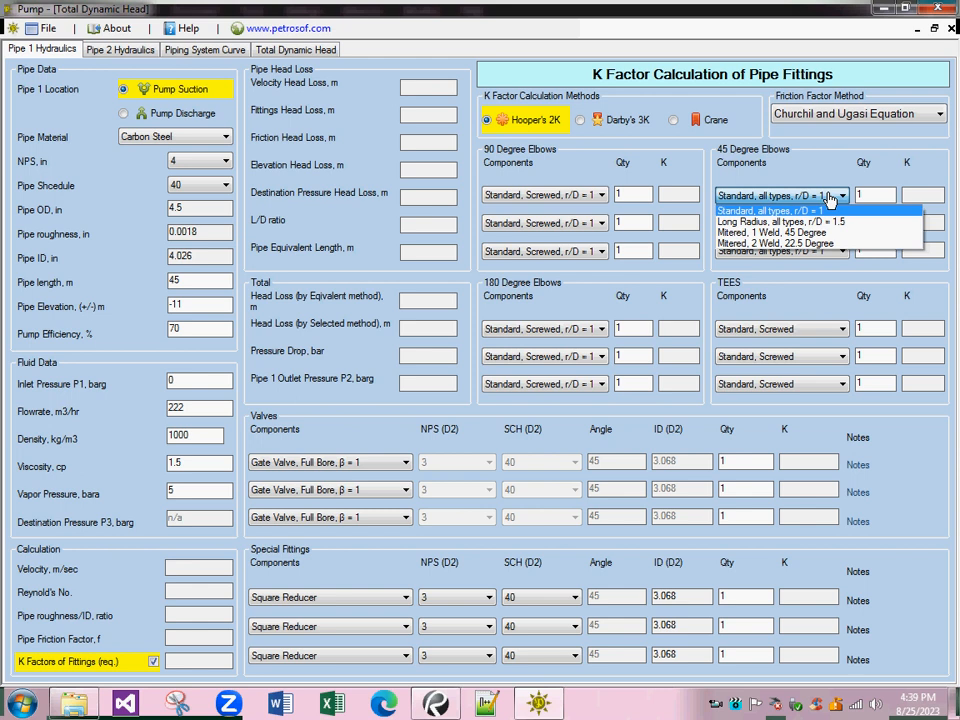
{"action": "left_click", "coordinate": [829, 197]}
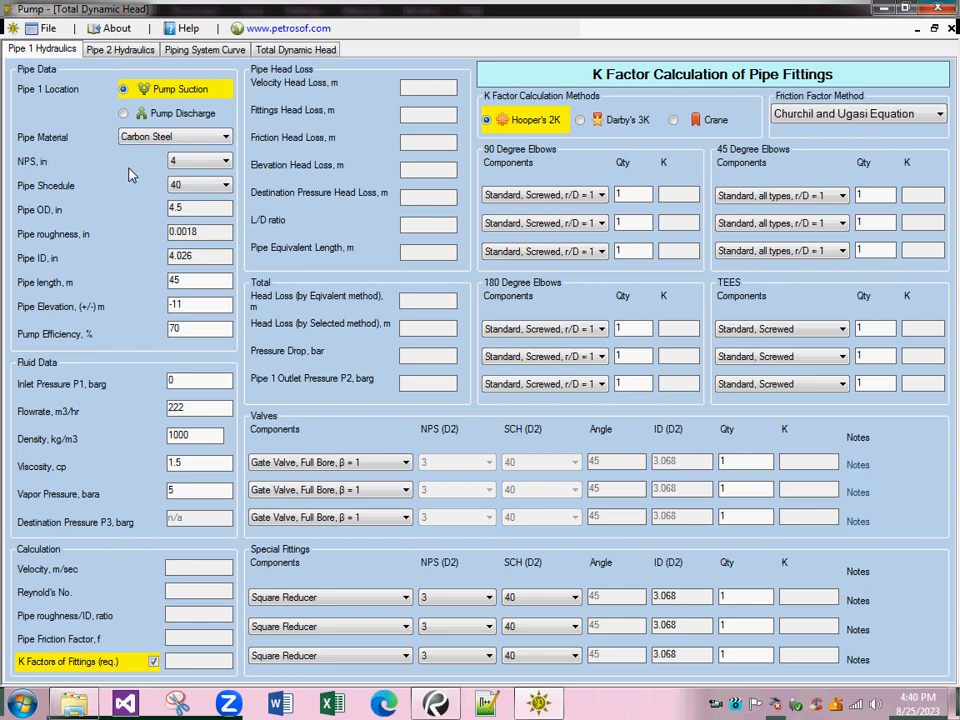
Step: Run the calculation from the Pipe 2 Hydraulics page and view the Pipe 1 Hydraulics results
{"action": "left_click", "coordinate": [118, 52]}
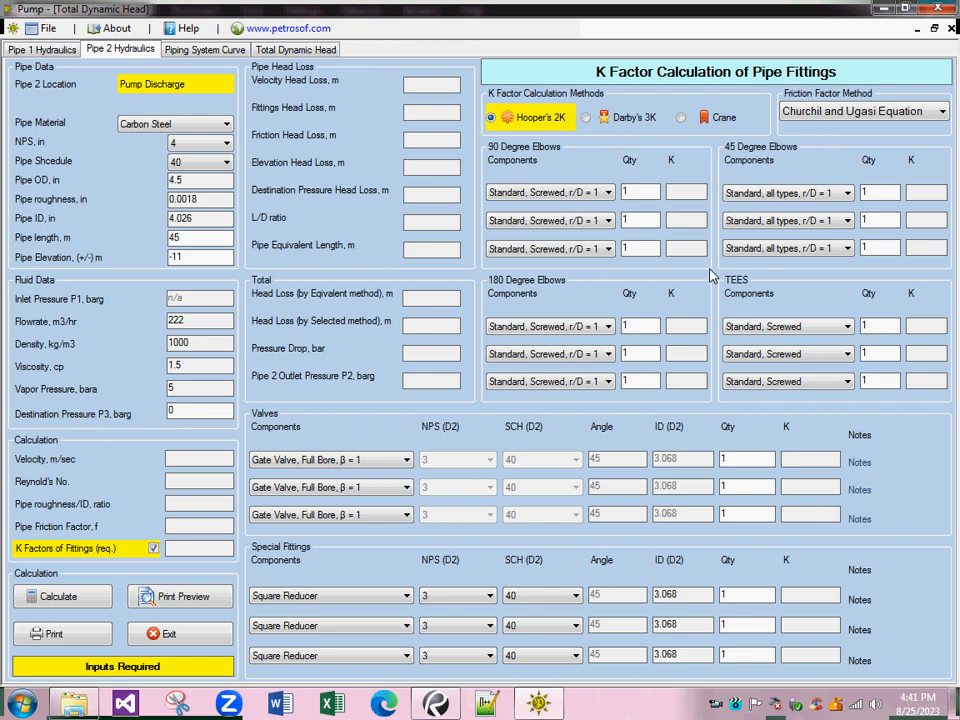
{"action": "left_click", "coordinate": [92, 597]}
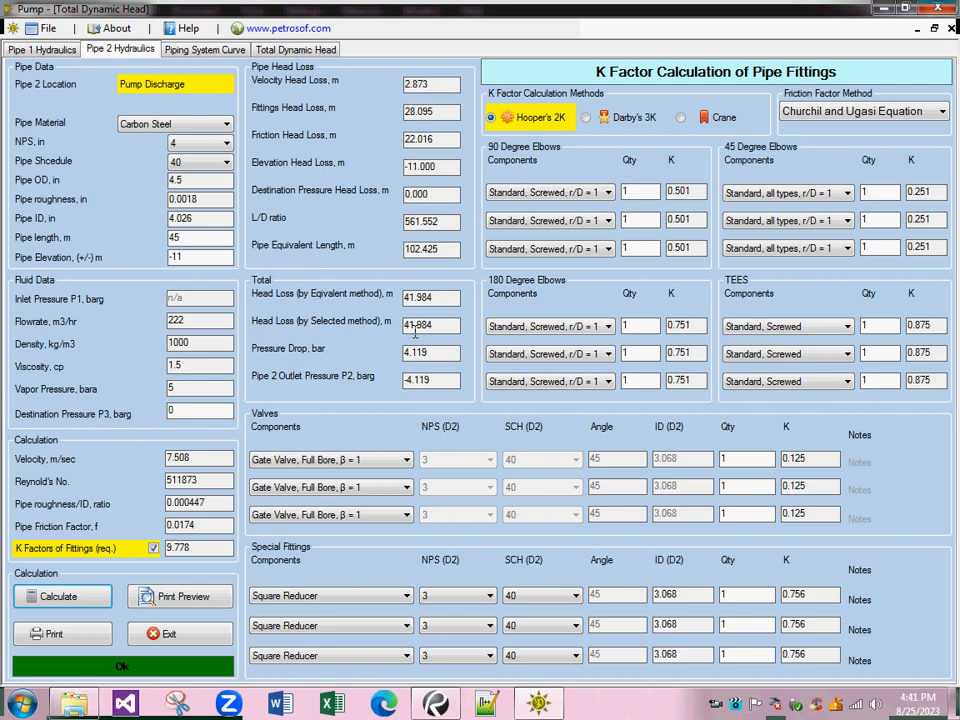
{"action": "left_click", "coordinate": [38, 50]}
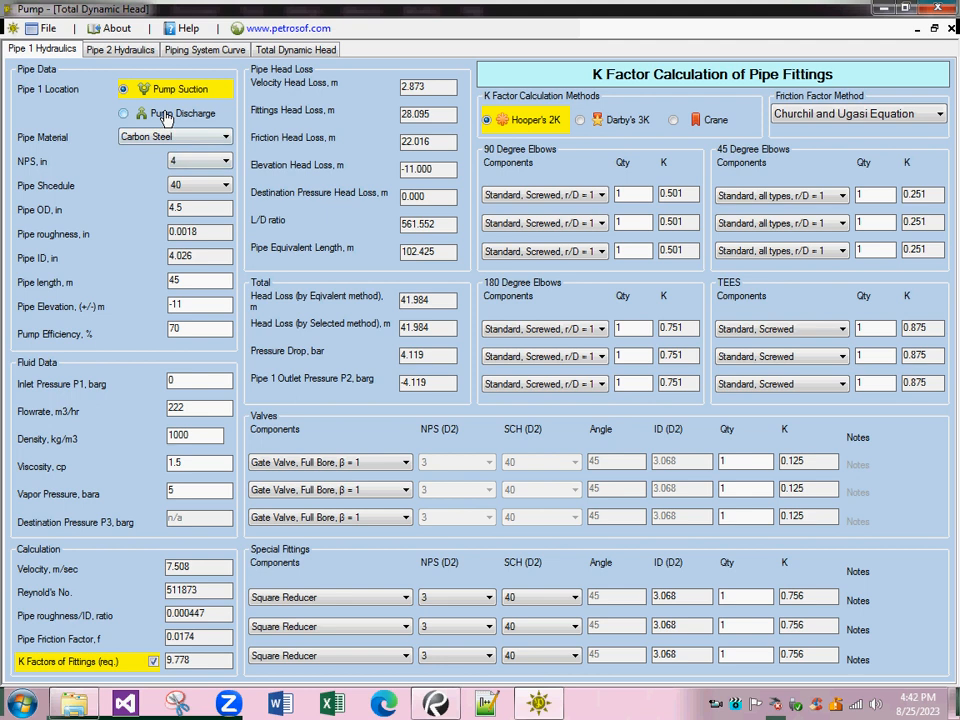
Step: Review the calculated piping system curves and the Total Dynamic Head results, and return to Pipe 1 Hydraulics
{"action": "left_click", "coordinate": [185, 48]}
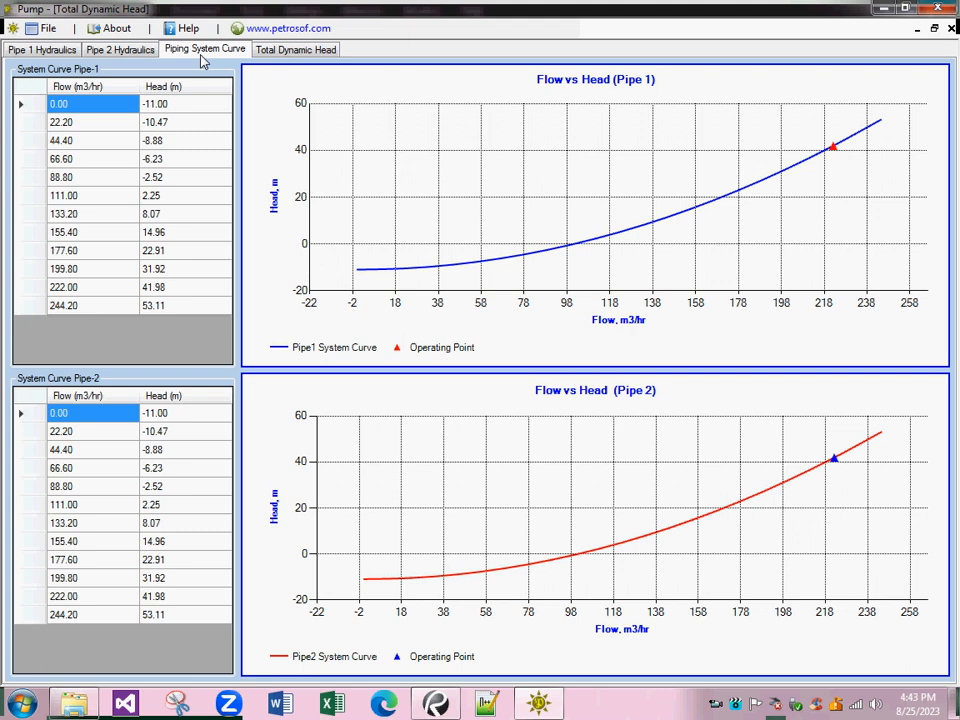
{"action": "left_click", "coordinate": [287, 50]}
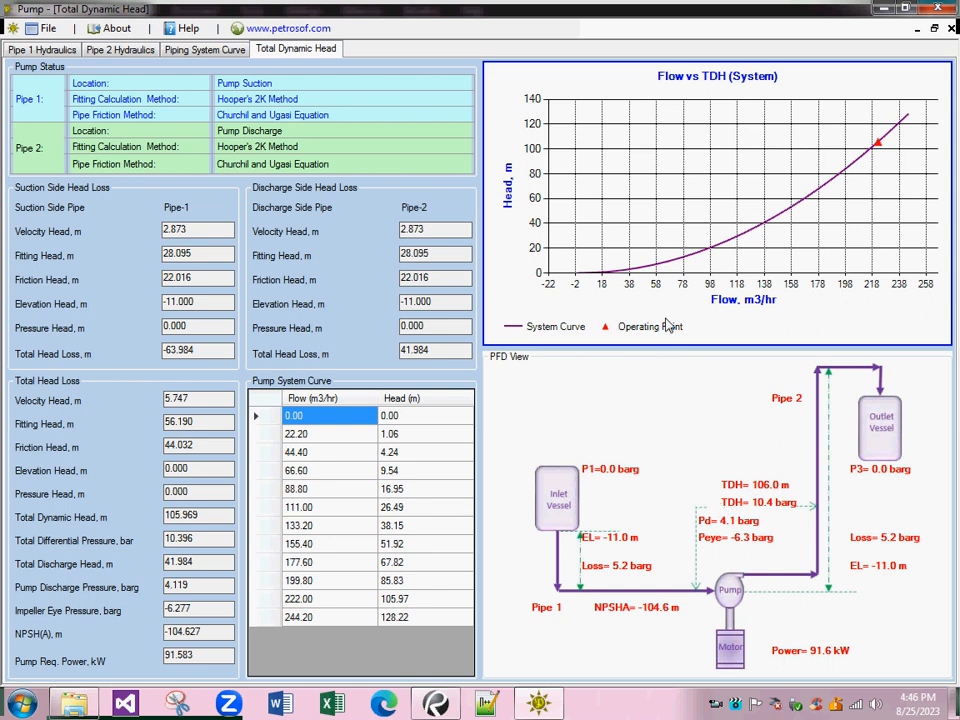
{"action": "left_click", "coordinate": [44, 50]}
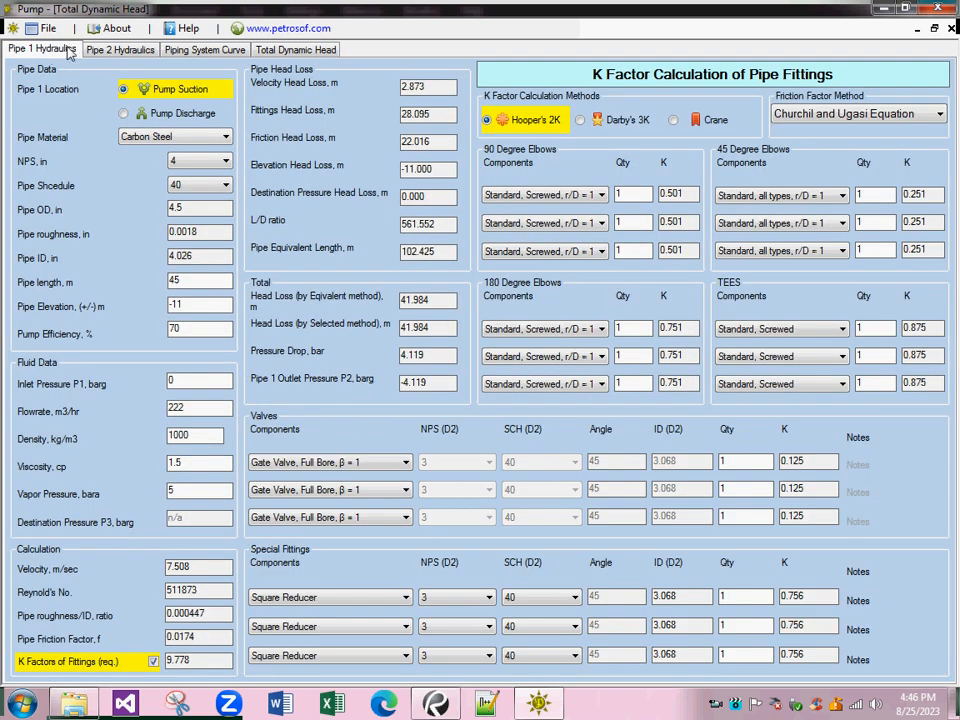
Step: Open the report's print preview from Pipe 2 Hydraulics and review the Pipe 1 inputs, results and system curve through page 5
{"action": "left_click", "coordinate": [100, 48]}
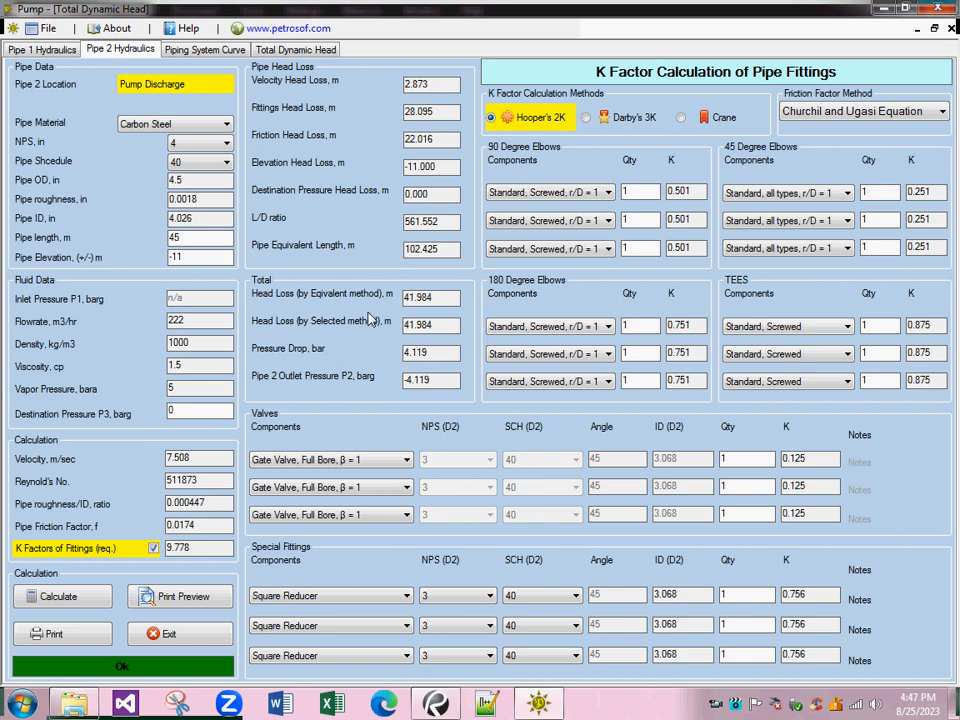
{"action": "left_click", "coordinate": [222, 597]}
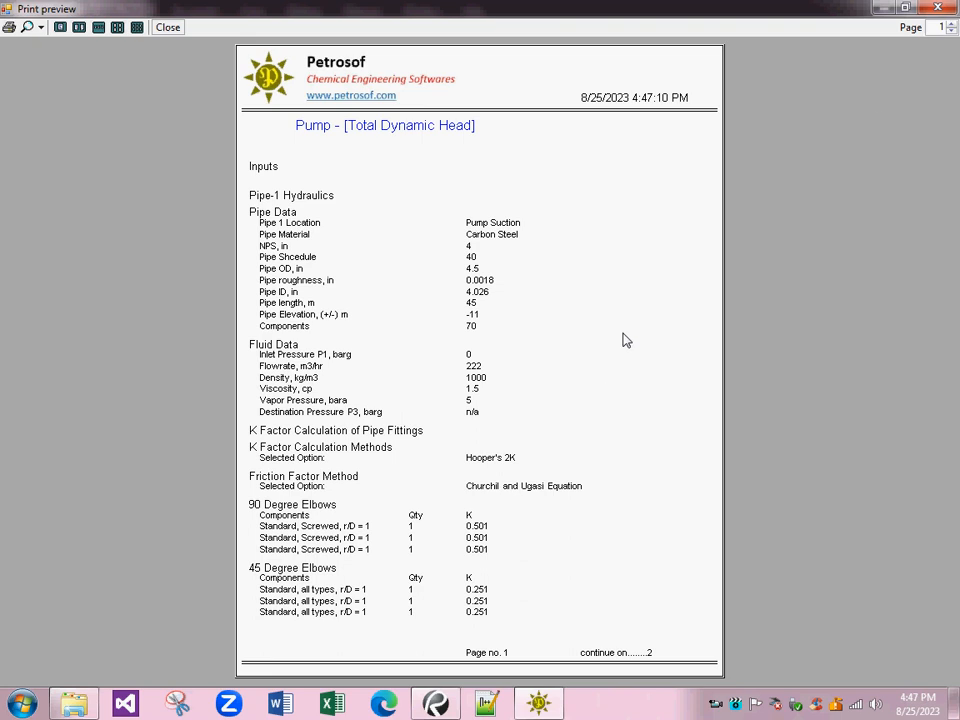
{"action": "left_click", "coordinate": [951, 28]}
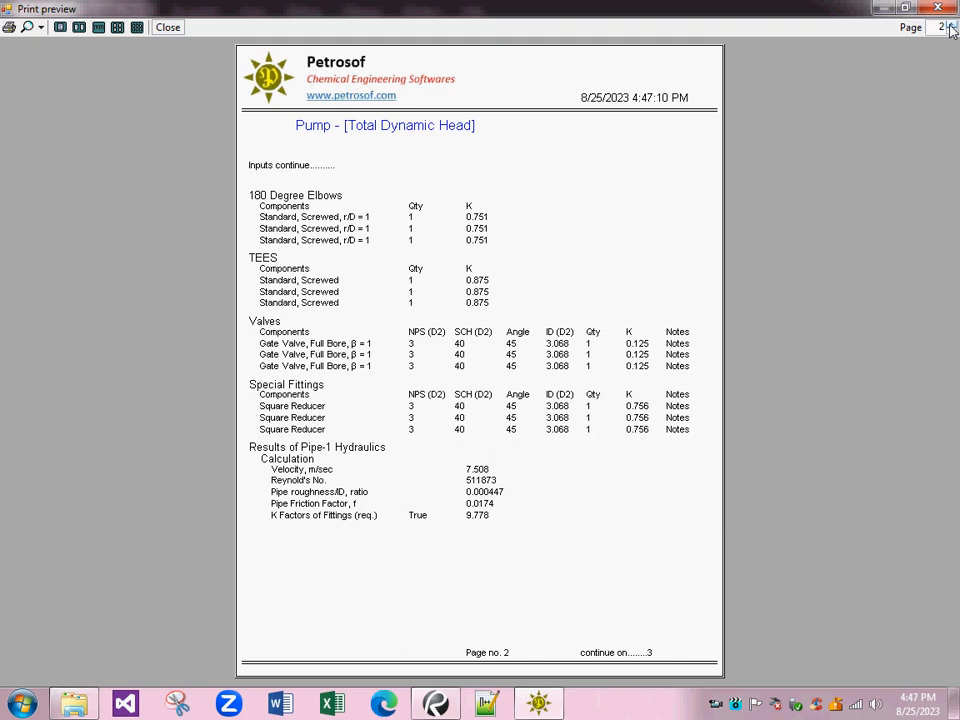
{"action": "left_click", "coordinate": [951, 28]}
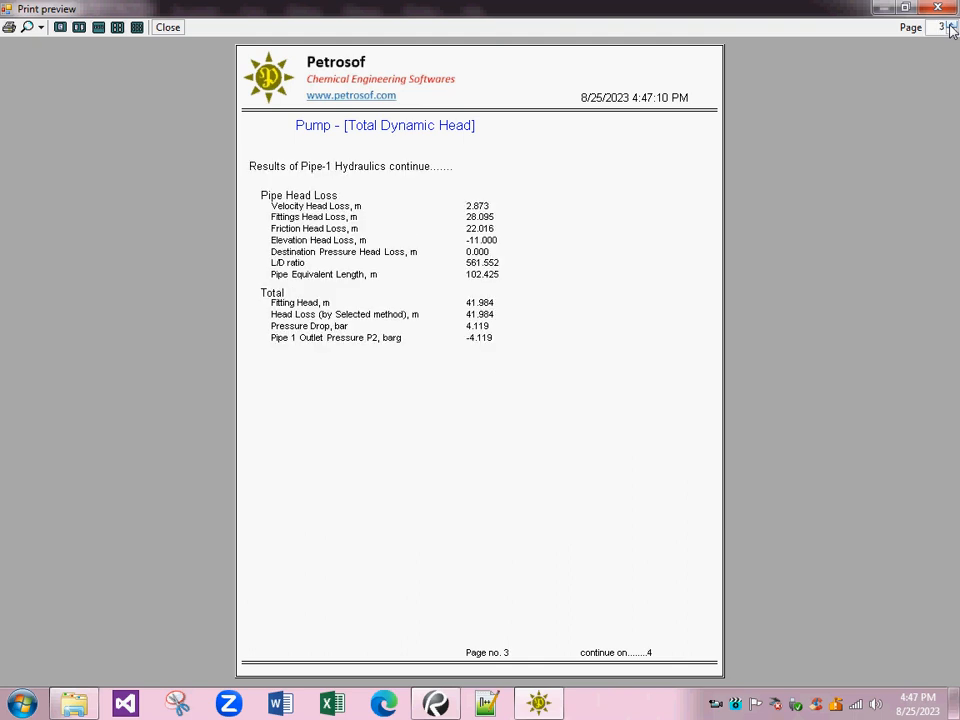
{"action": "left_click", "coordinate": [951, 28]}
{"action": "left_click", "coordinate": [951, 28]}
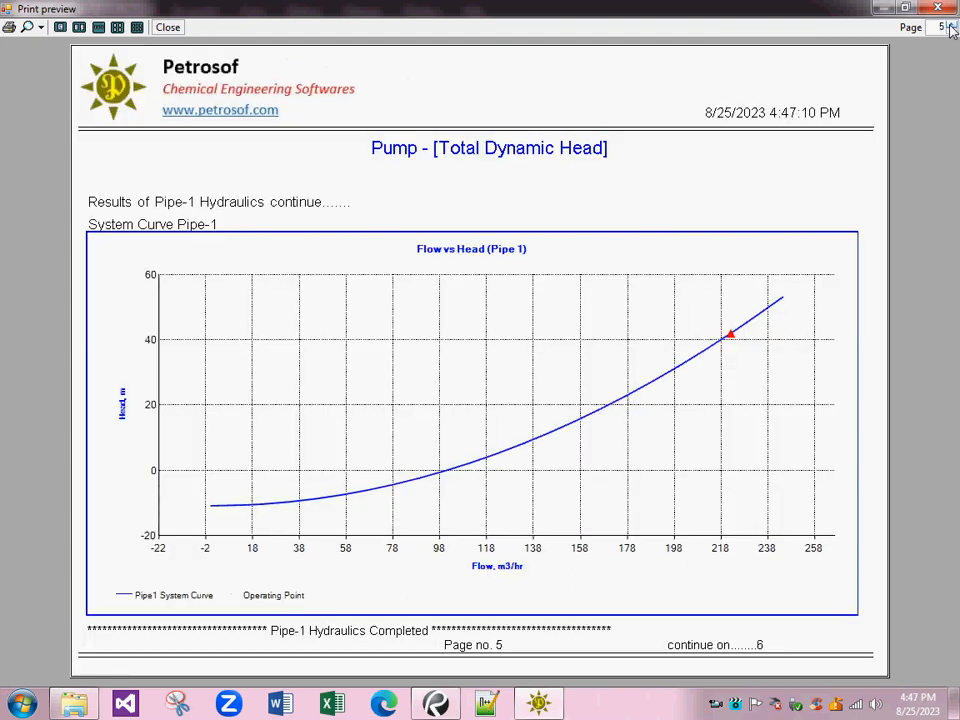
Step: Review the Pipe 2 and system Total Dynamic Head pages of the report through page 13, and close the print preview
{"action": "left_click", "coordinate": [951, 28]}
{"action": "left_click", "coordinate": [951, 28]}
{"action": "left_click", "coordinate": [951, 28]}
{"action": "left_click", "coordinate": [951, 28]}
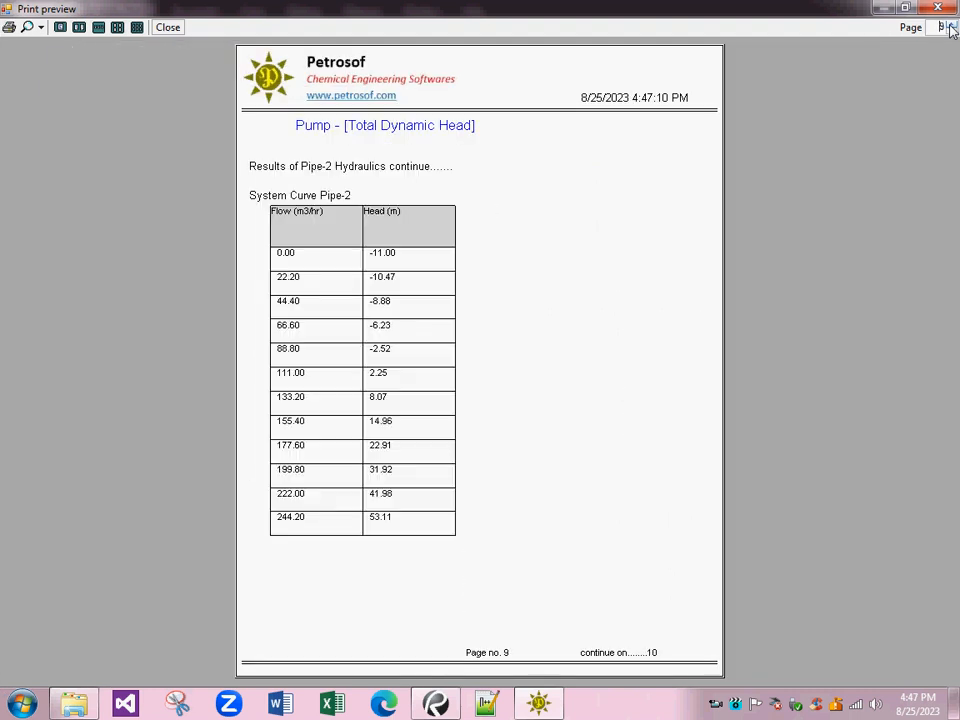
{"action": "left_click", "coordinate": [951, 28]}
{"action": "left_click", "coordinate": [951, 28]}
{"action": "left_click", "coordinate": [951, 28]}
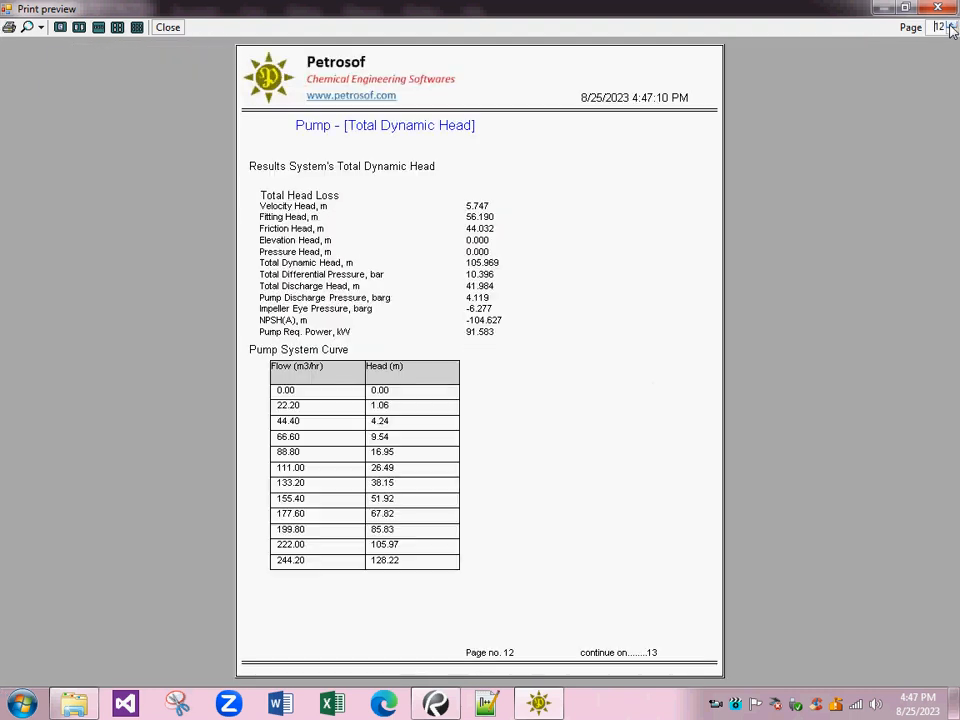
{"action": "left_click", "coordinate": [951, 28]}
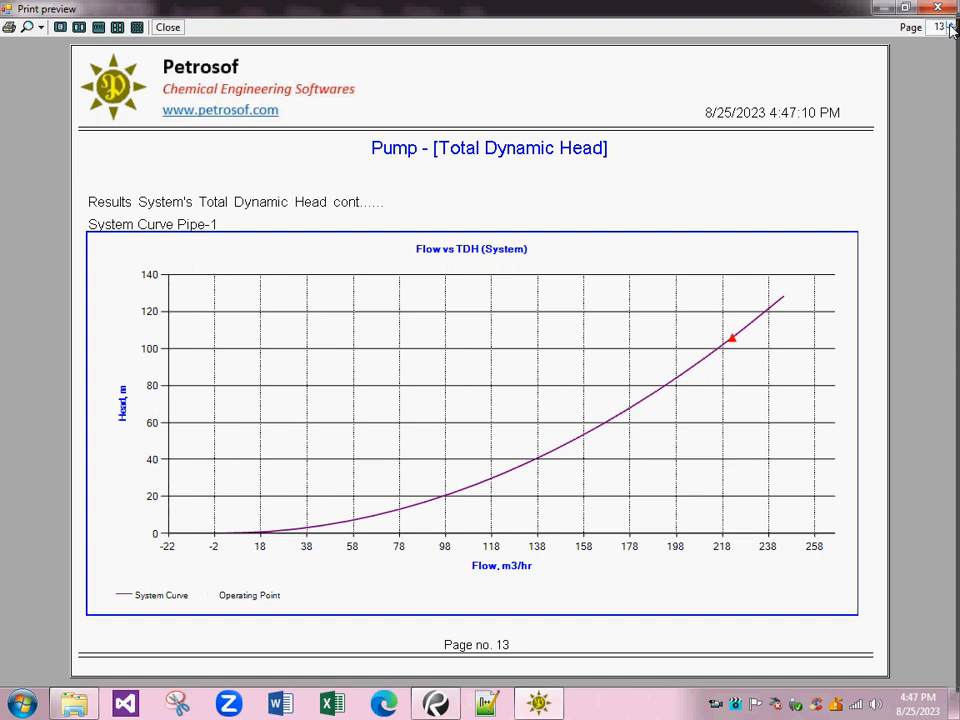
{"action": "left_click", "coordinate": [937, 8]}
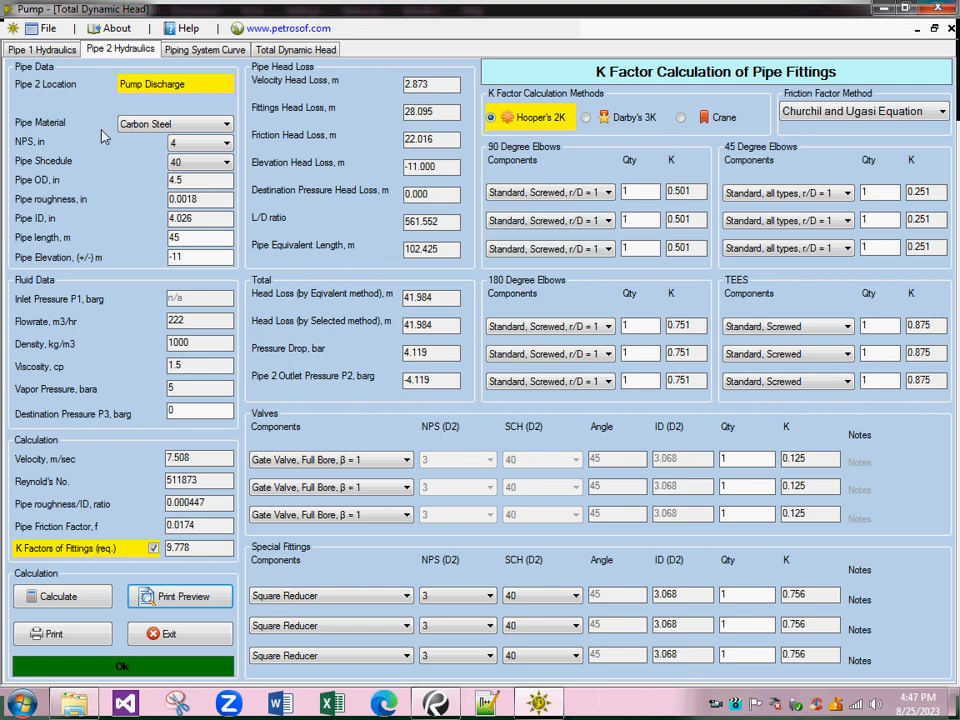
Step: Examine the available file commands and the print dialog's printer and page range options, leaving without saving or printing
{"action": "left_click", "coordinate": [48, 30]}
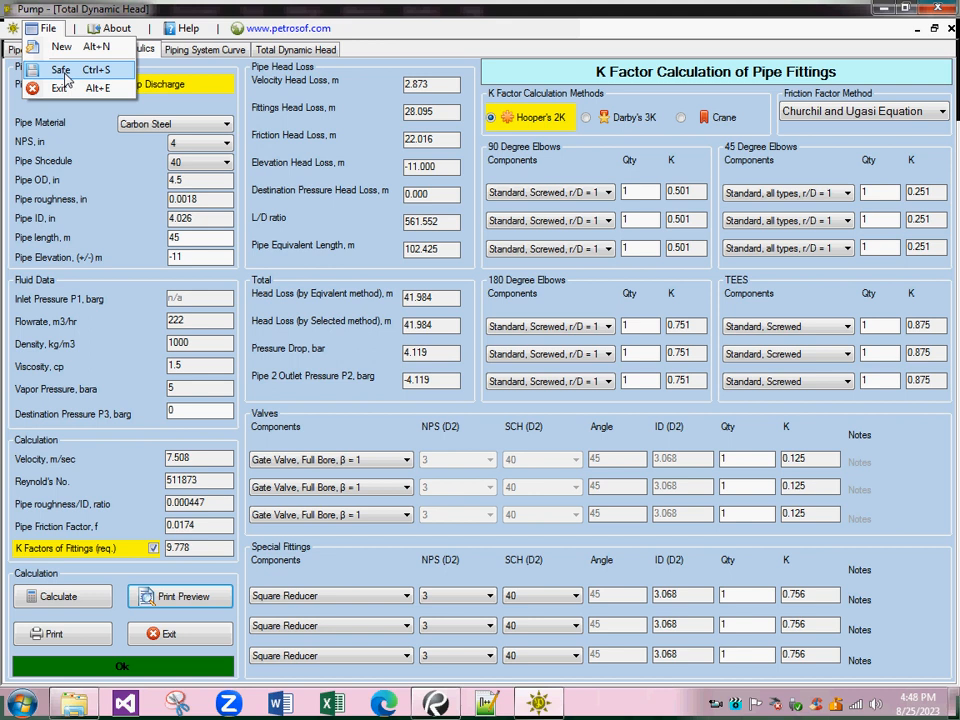
{"action": "left_click", "coordinate": [80, 140]}
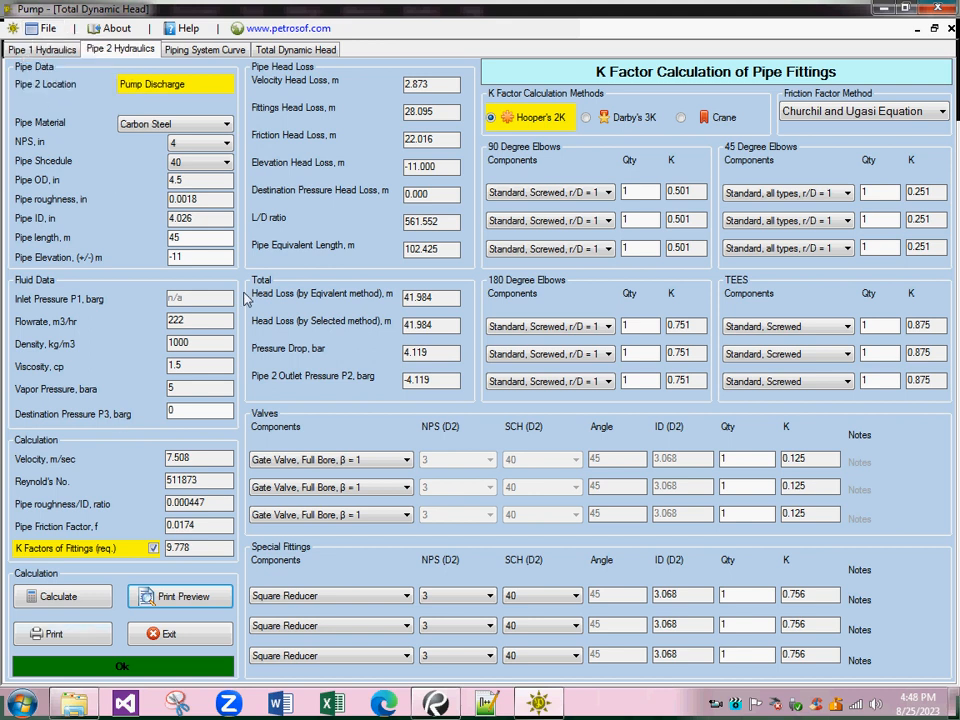
{"action": "left_click", "coordinate": [98, 636]}
{"action": "left_click_drag", "start_coordinate": [210, 28], "coordinate": [500, 123]}
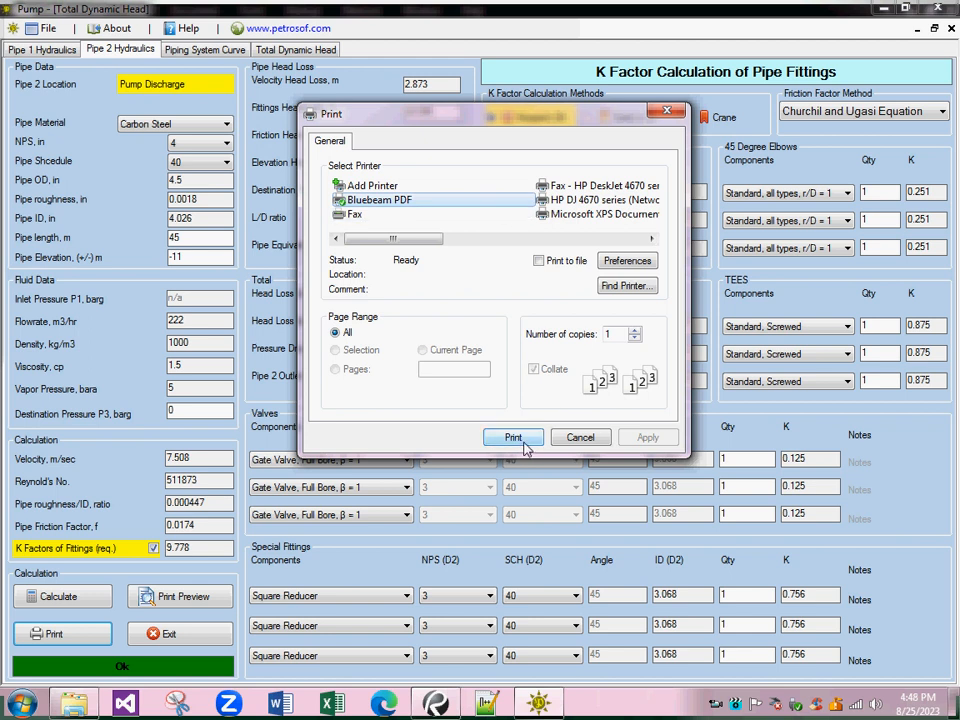
{"action": "left_click", "coordinate": [581, 439]}
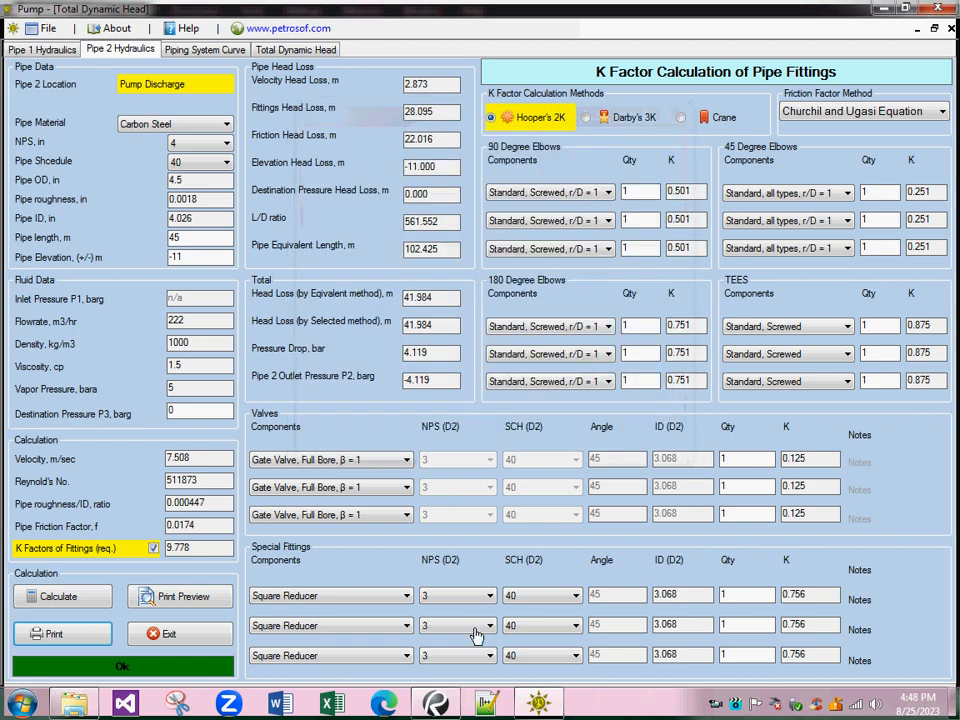
Step: Switch to Revu, examine the 13-page PDF report in the "document" file, and return to the Pump application
{"action": "left_click", "coordinate": [436, 704]}
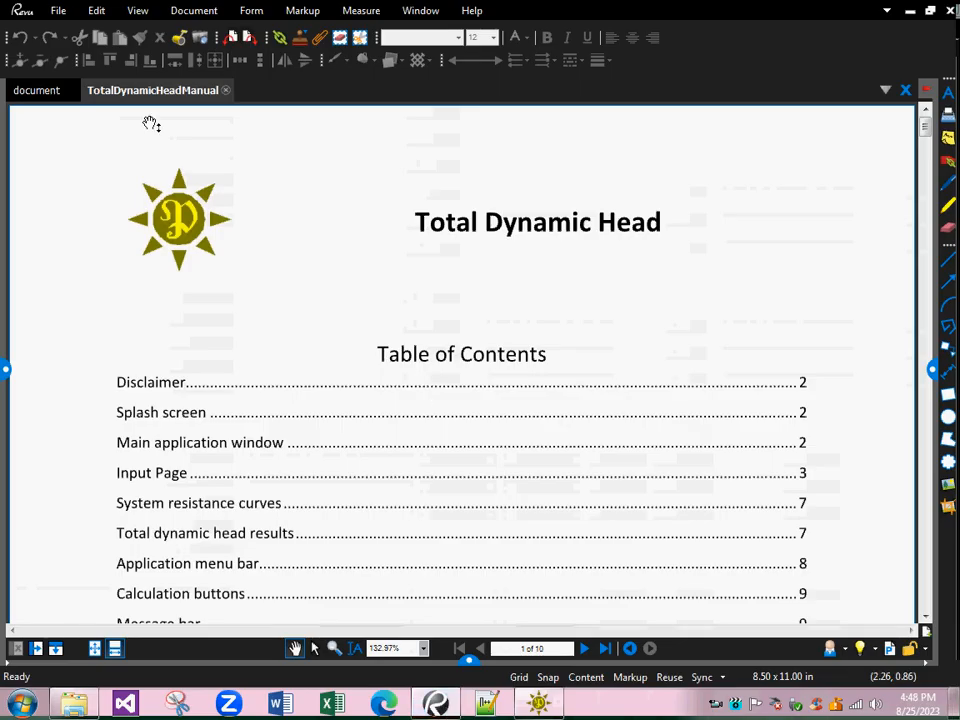
{"action": "left_click", "coordinate": [39, 92]}
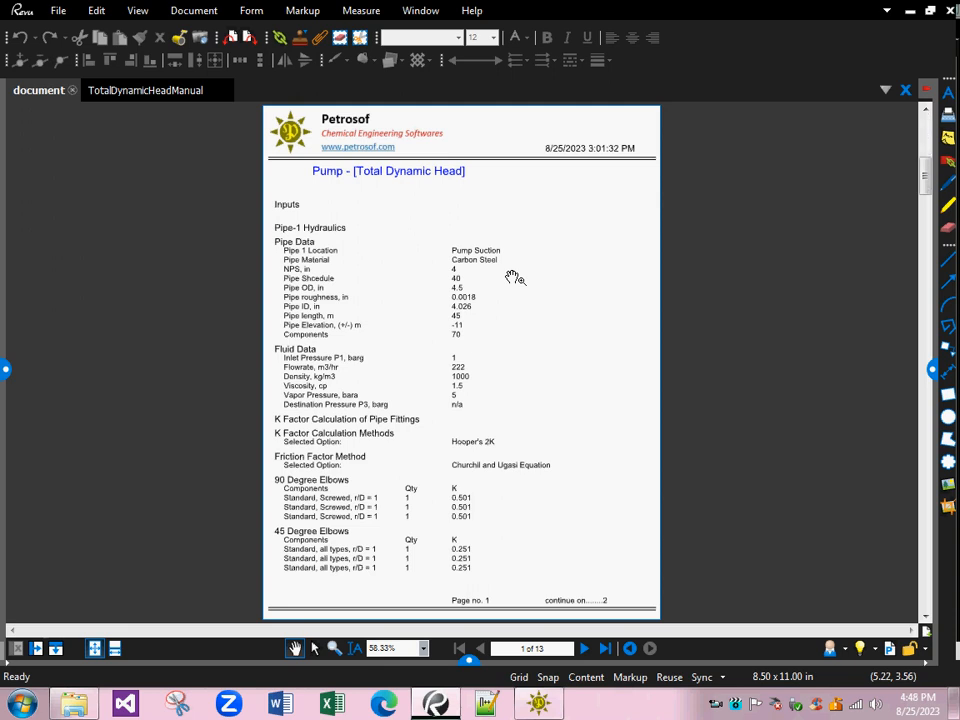
{"action": "scroll", "coordinate": [513, 277], "scroll_direction": "down", "scroll_amount": 2}
{"action": "scroll", "coordinate": [513, 277], "scroll_direction": "down", "scroll_amount": 1}
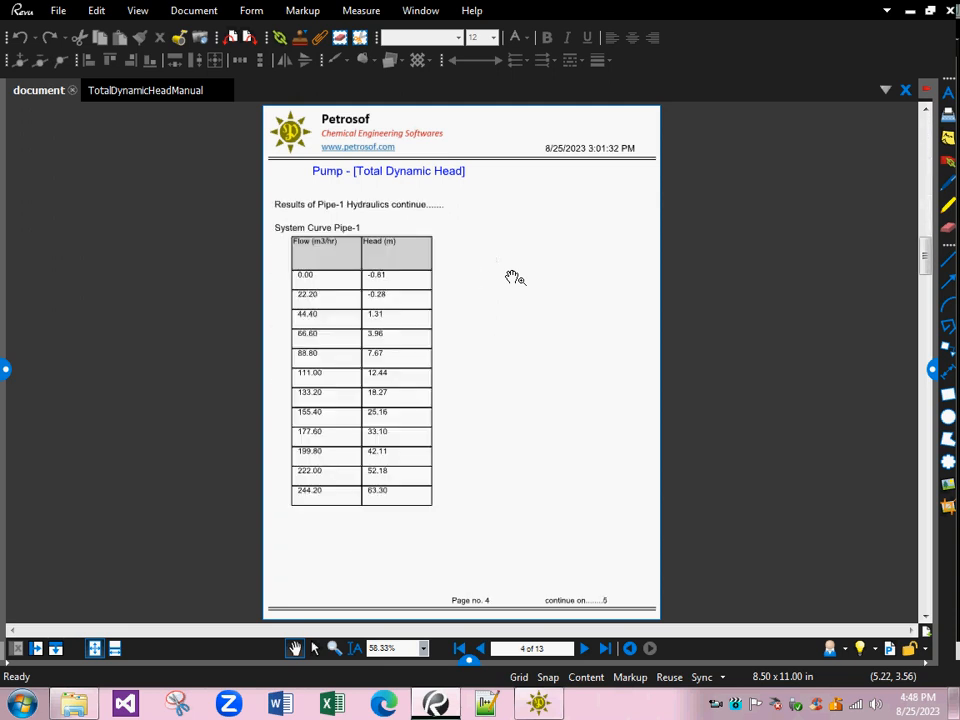
{"action": "scroll", "coordinate": [513, 277], "scroll_direction": "down", "scroll_amount": 2}
{"action": "scroll", "coordinate": [513, 277], "scroll_direction": "down", "scroll_amount": 6}
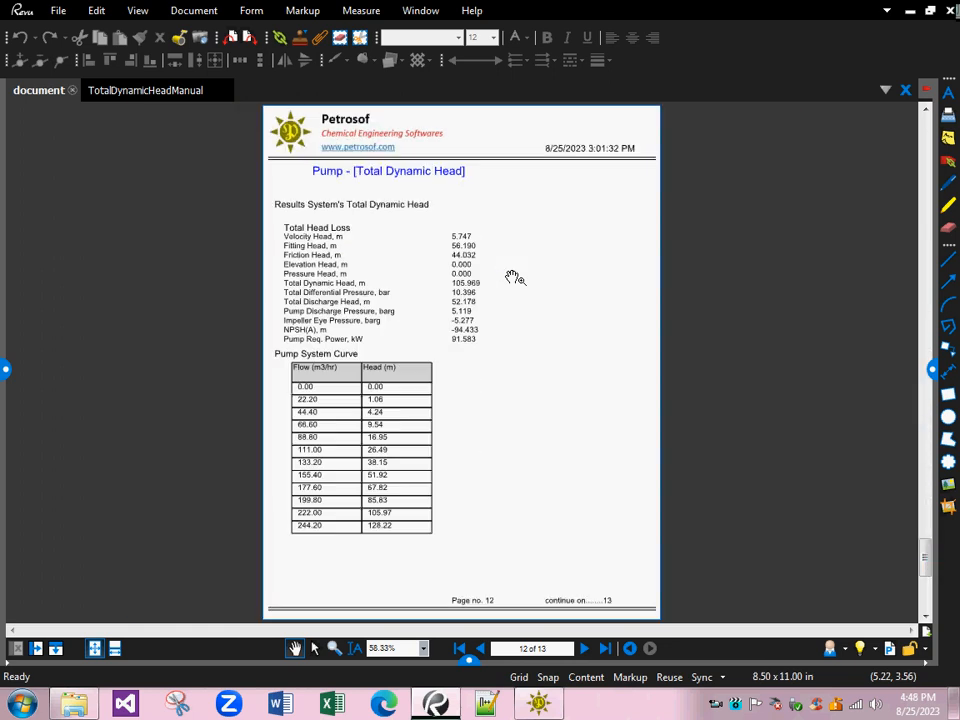
{"action": "scroll", "coordinate": [513, 277], "scroll_direction": "down", "scroll_amount": 1}
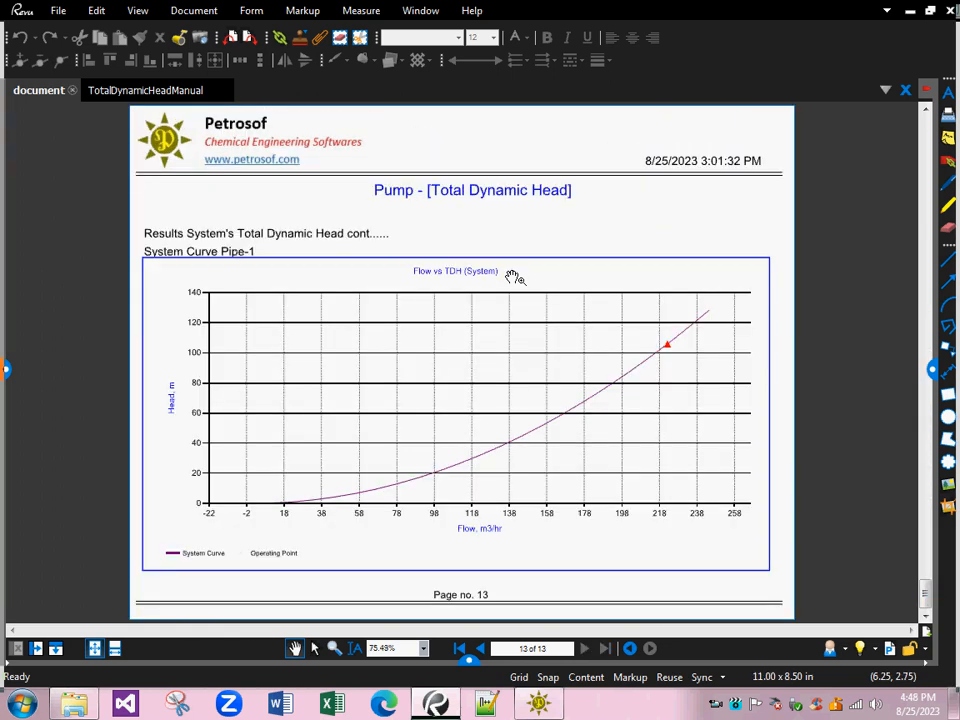
{"action": "scroll", "coordinate": [513, 277], "scroll_direction": "up", "scroll_amount": 9}
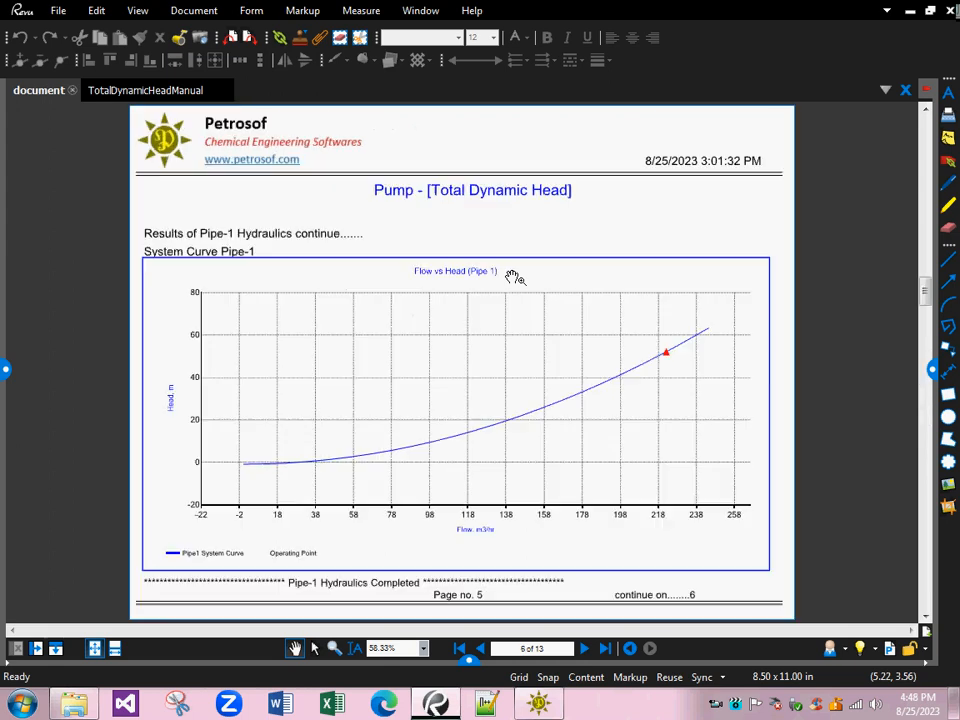
{"action": "scroll", "coordinate": [513, 277], "scroll_direction": "up", "scroll_amount": 3}
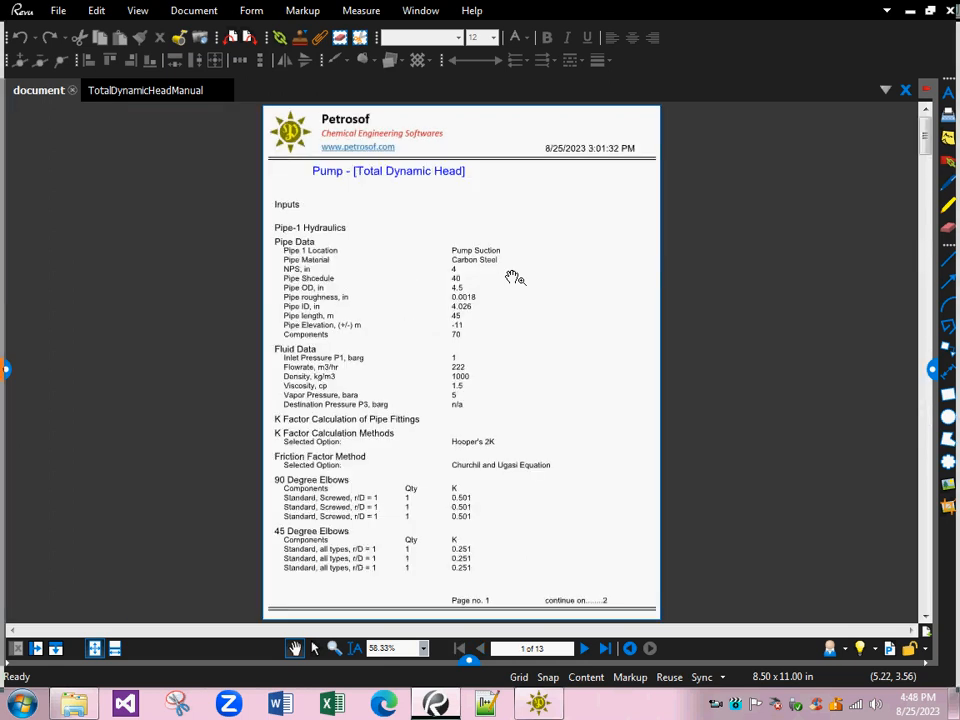
{"action": "scroll", "coordinate": [513, 277], "scroll_direction": "down", "scroll_amount": 5}
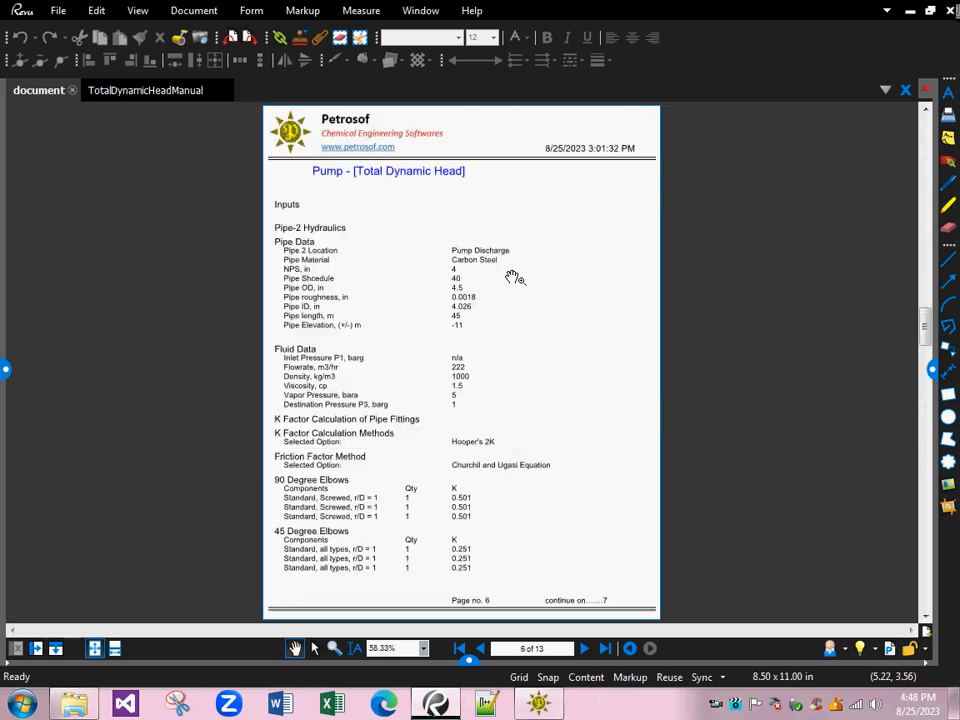
{"action": "scroll", "coordinate": [513, 277], "scroll_direction": "up", "scroll_amount": 1}
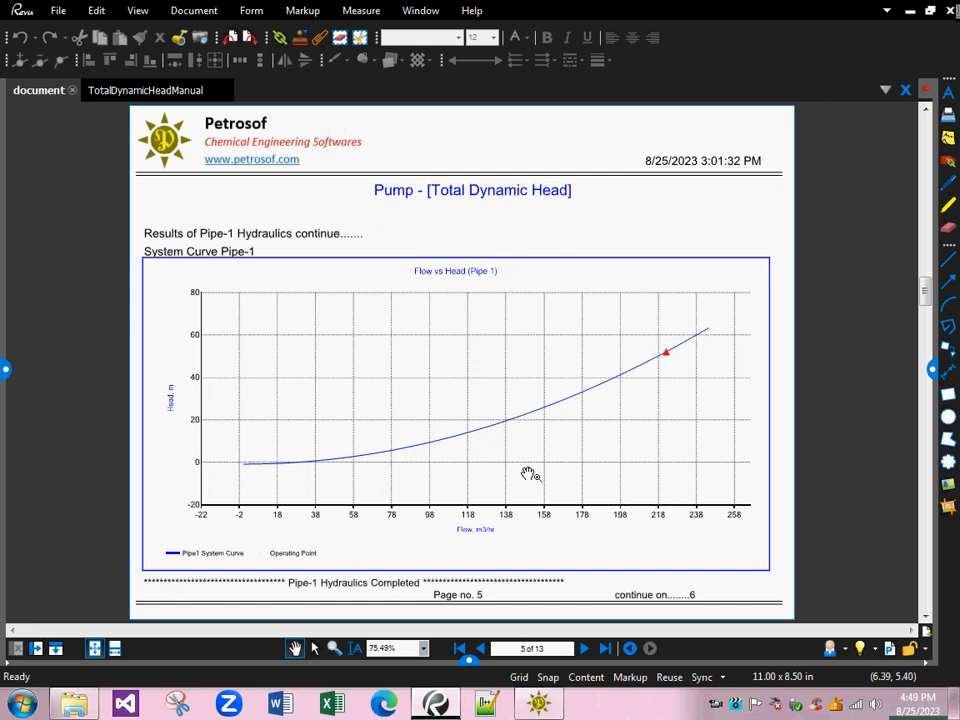
{"action": "left_click", "coordinate": [538, 703]}
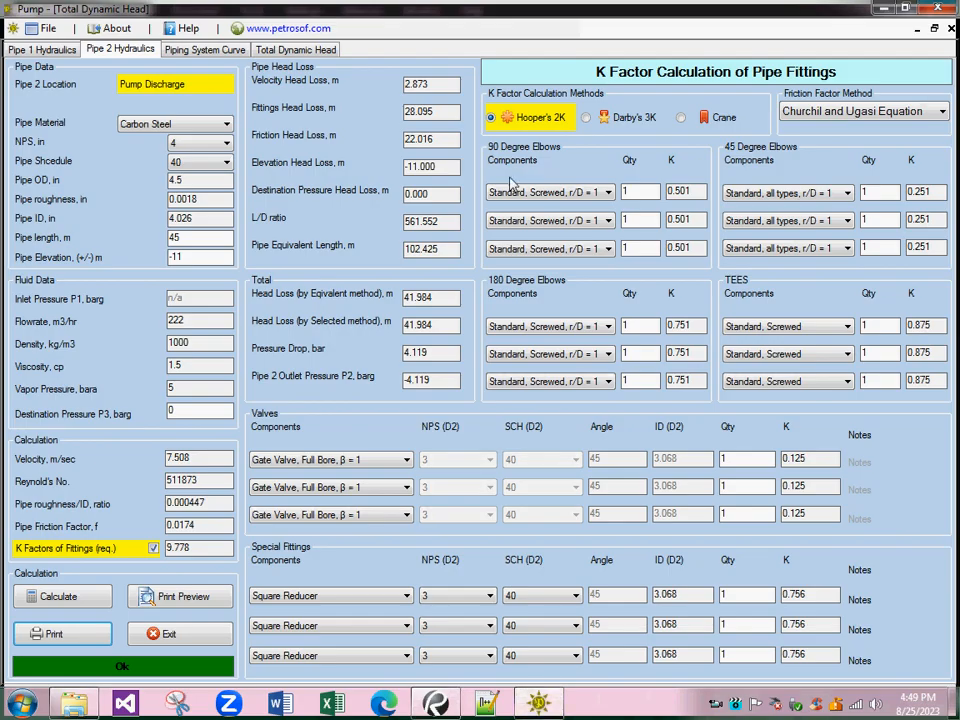